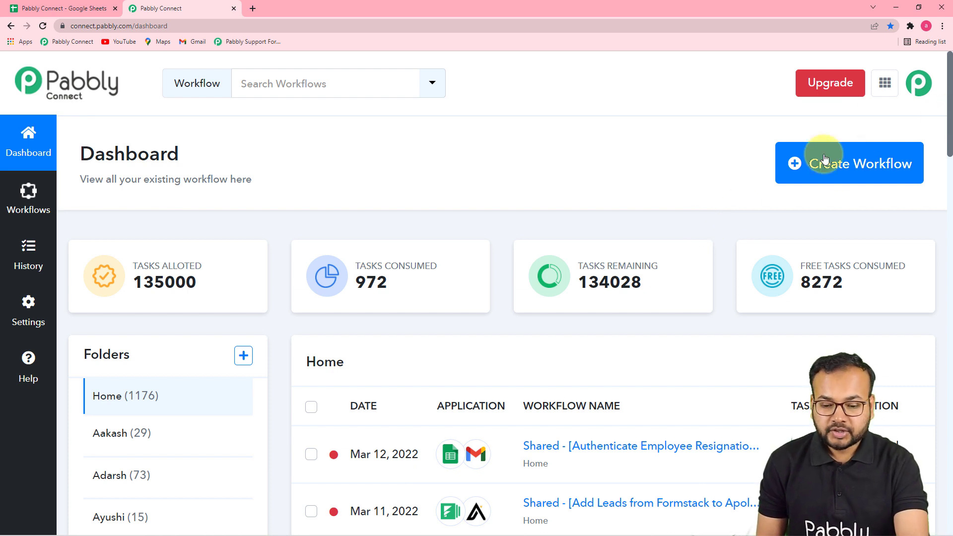
Step: Create a workflow named "Auto Send Resignation Replies to Employees from Google Sheets"
{"action": "left_click", "coordinate": [831, 172]}
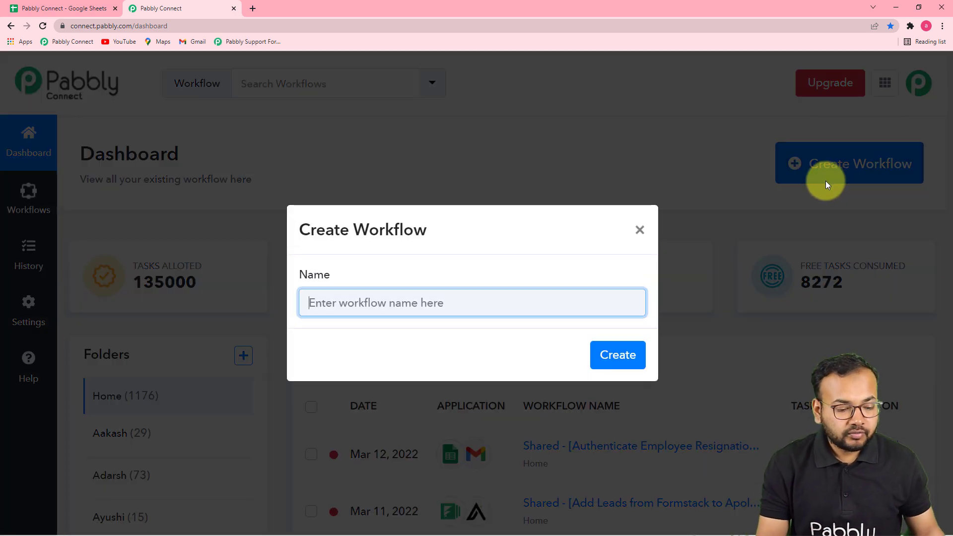
{"action": "key", "text": "ctrl+v"}
{"action": "left_click", "coordinate": [454, 357]}
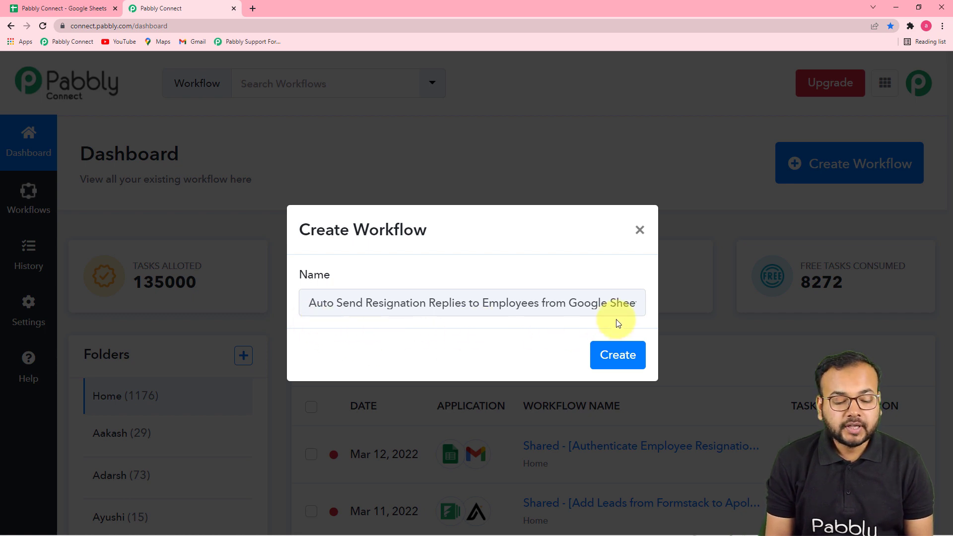
{"action": "left_click", "coordinate": [615, 354]}
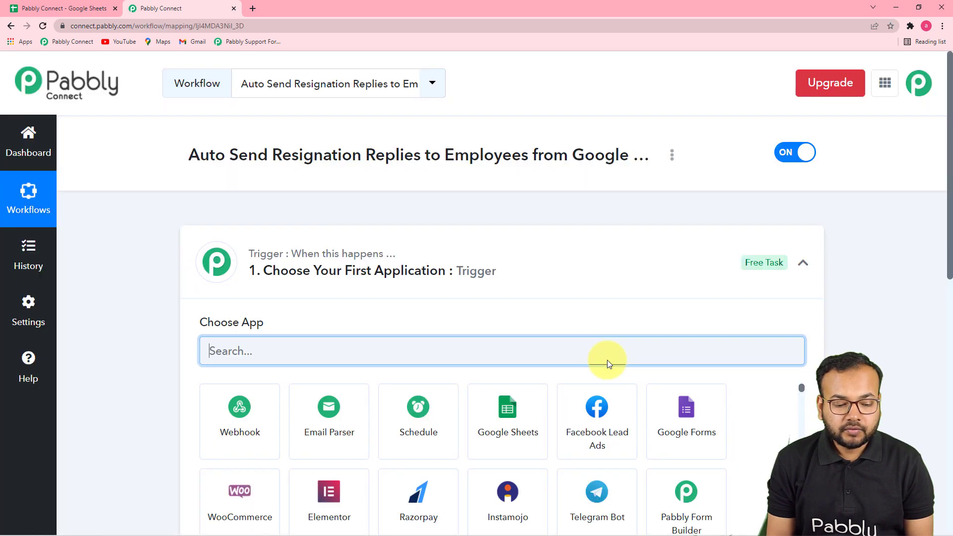
Step: Review the workflow's trigger and action sections and the Approval Status choices in the Resignation Status sheet
{"action": "left_click", "coordinate": [806, 266]}
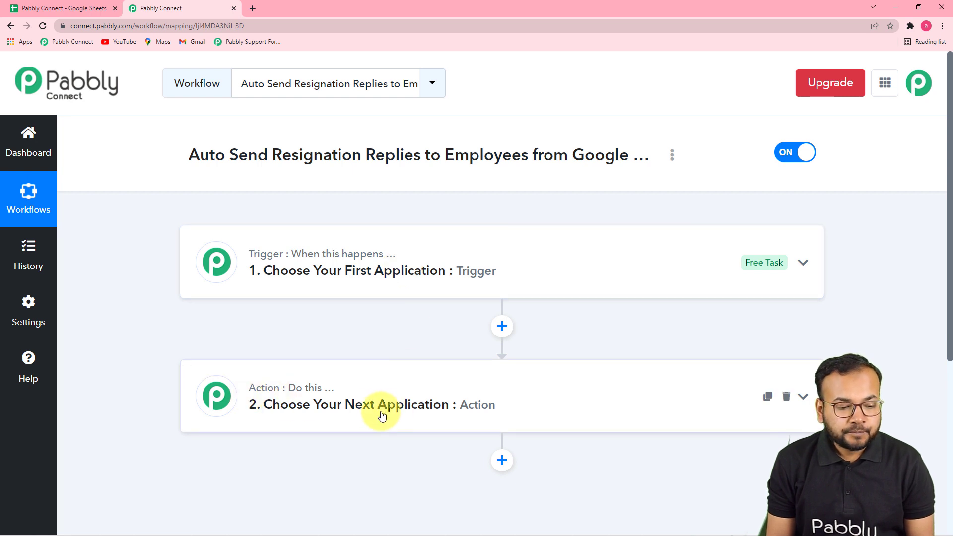
{"action": "left_click", "coordinate": [324, 281]}
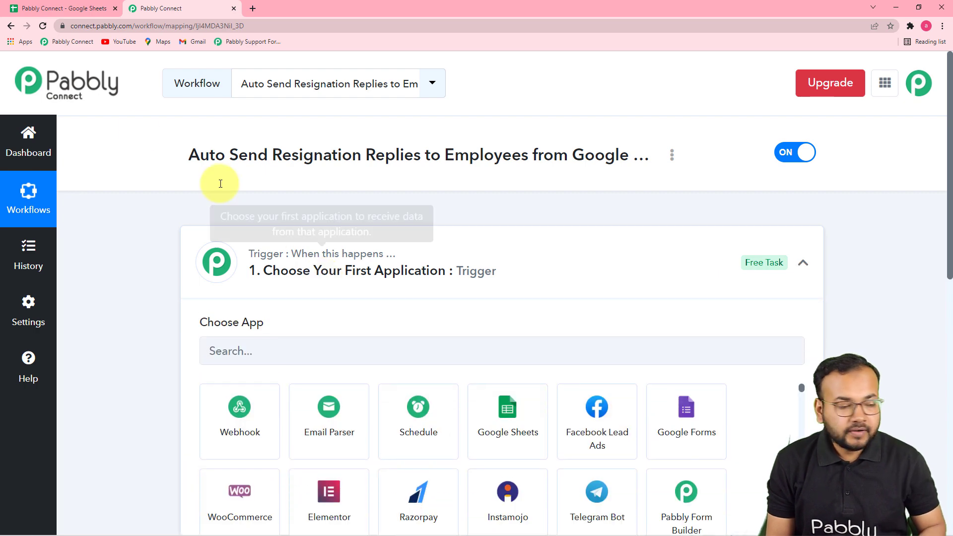
{"action": "left_click", "coordinate": [67, 14]}
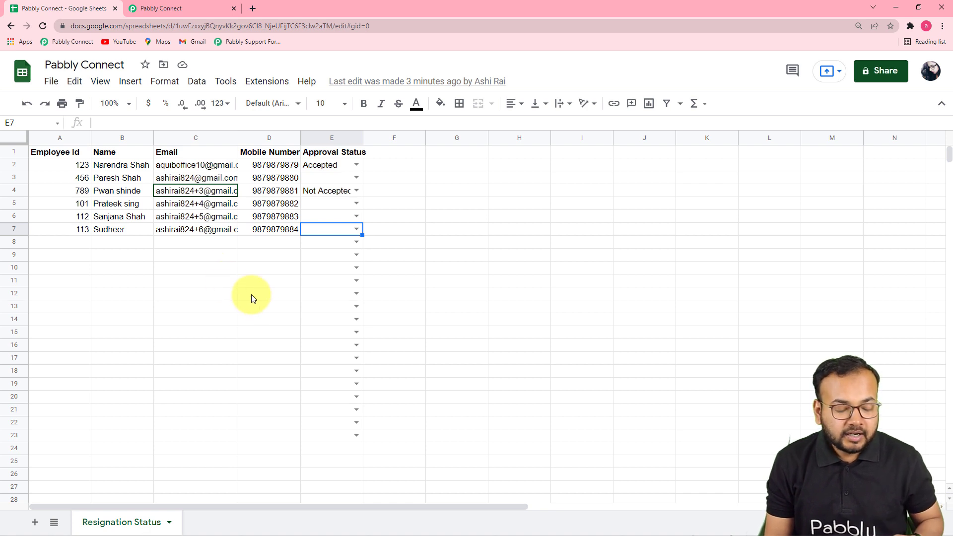
{"action": "left_click", "coordinate": [355, 165]}
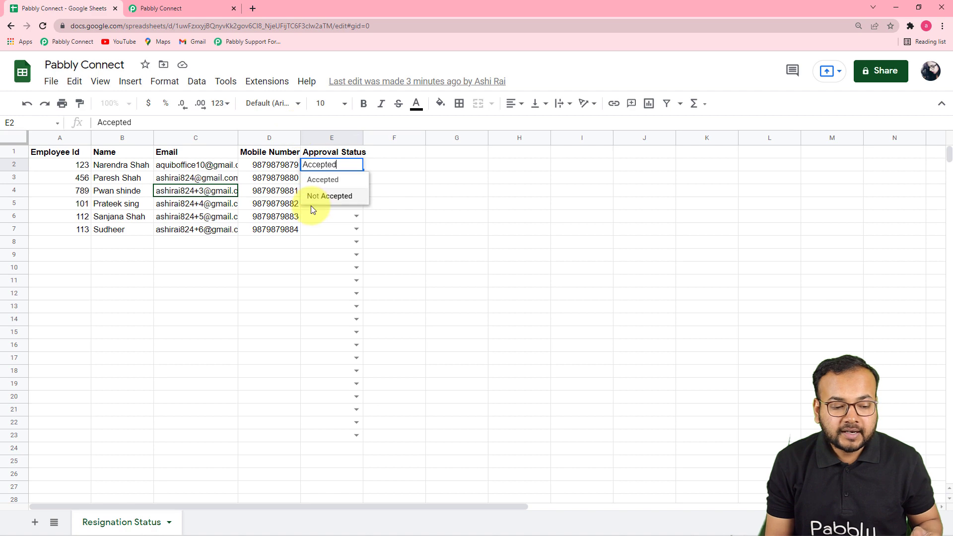
{"action": "left_click", "coordinate": [195, 6]}
{"action": "scroll", "coordinate": [297, 238], "scroll_direction": "down", "scroll_amount": 4}
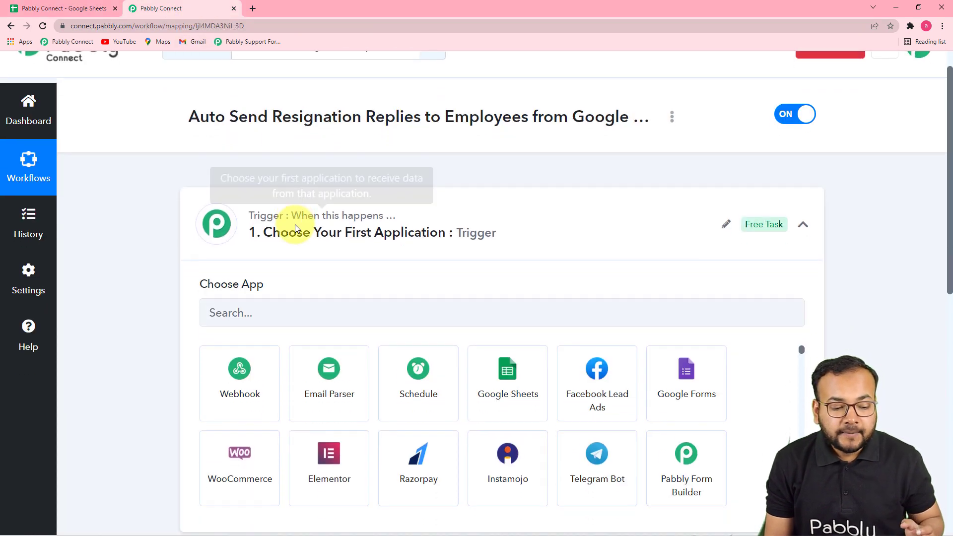
{"action": "scroll", "coordinate": [300, 403], "scroll_direction": "down", "scroll_amount": 2}
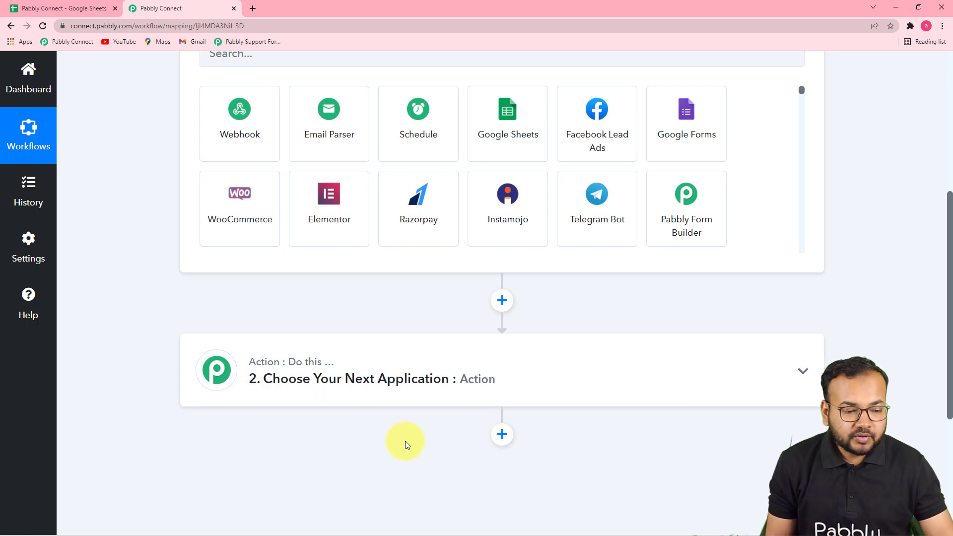
{"action": "scroll", "coordinate": [432, 436], "scroll_direction": "up", "scroll_amount": 5}
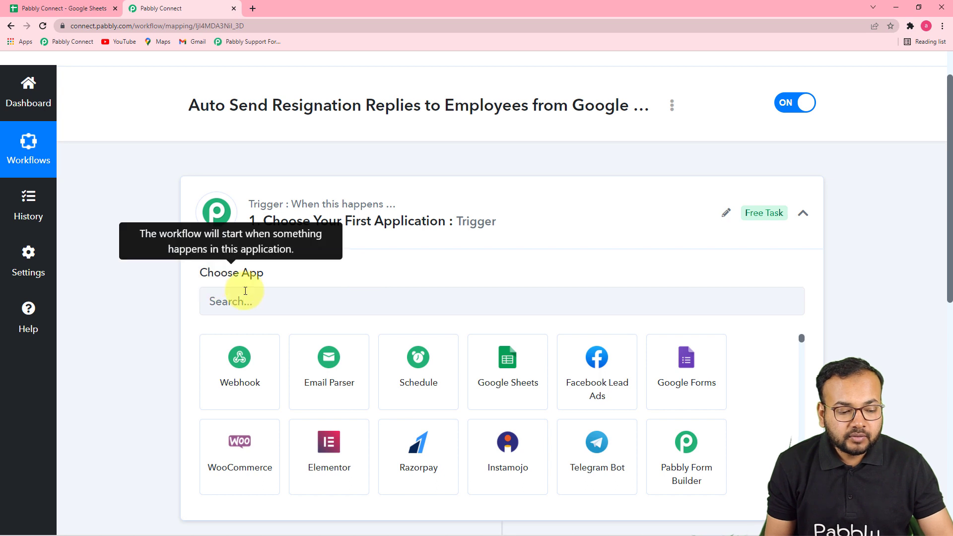
Step: Set the workflow trigger to Google Sheets with the event New or Updated Spreadsheet Row
{"action": "left_click", "coordinate": [296, 303]}
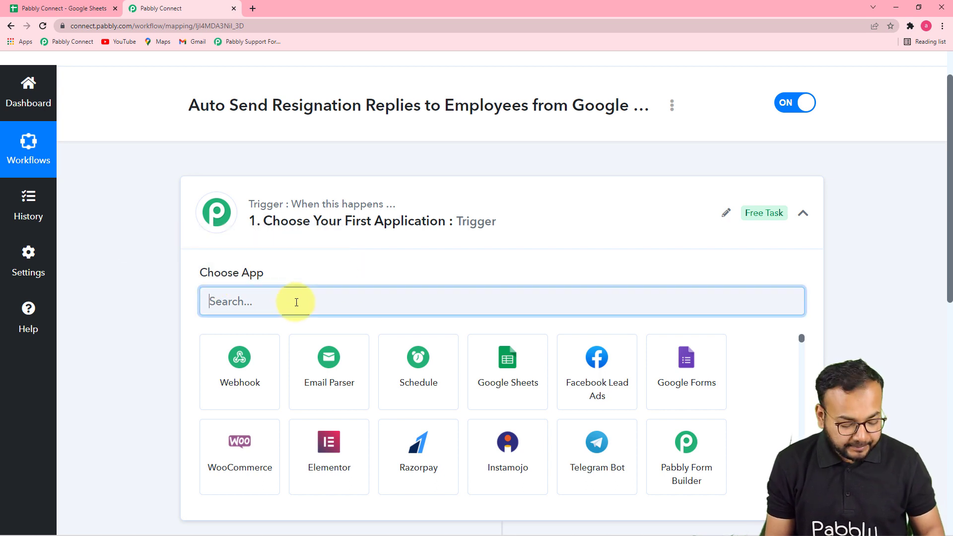
{"action": "type", "text": "goo"}
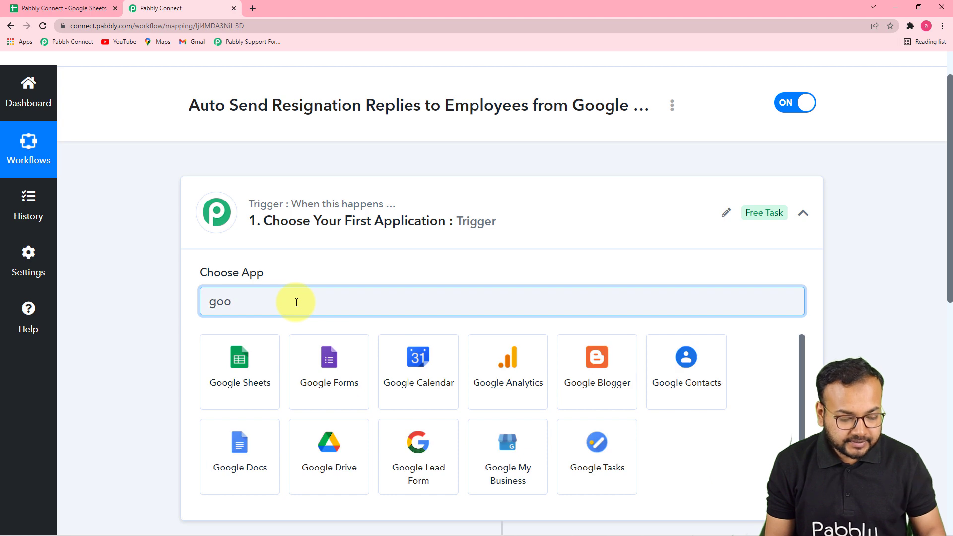
{"action": "left_click", "coordinate": [228, 359]}
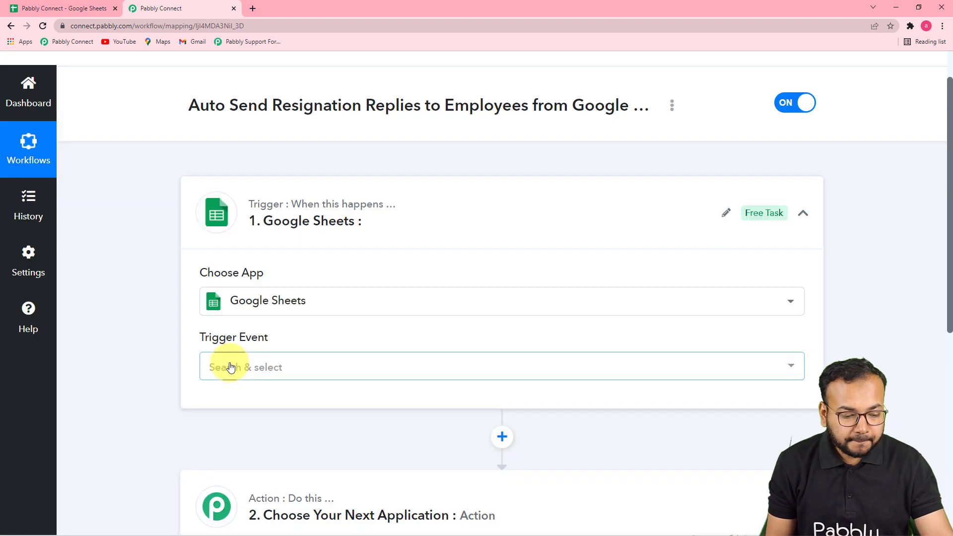
{"action": "scroll", "coordinate": [229, 363], "scroll_direction": "down", "scroll_amount": 3}
{"action": "left_click", "coordinate": [238, 181]}
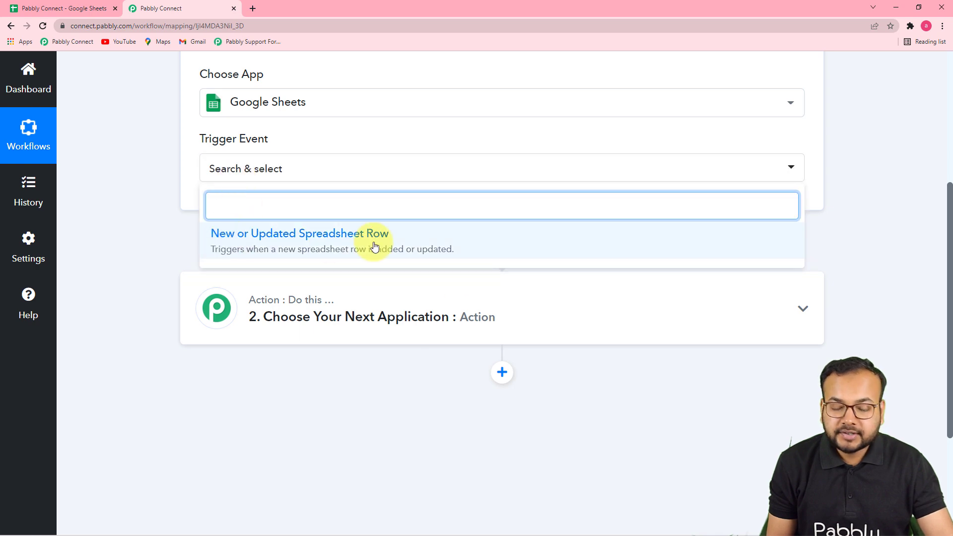
{"action": "left_click", "coordinate": [319, 246]}
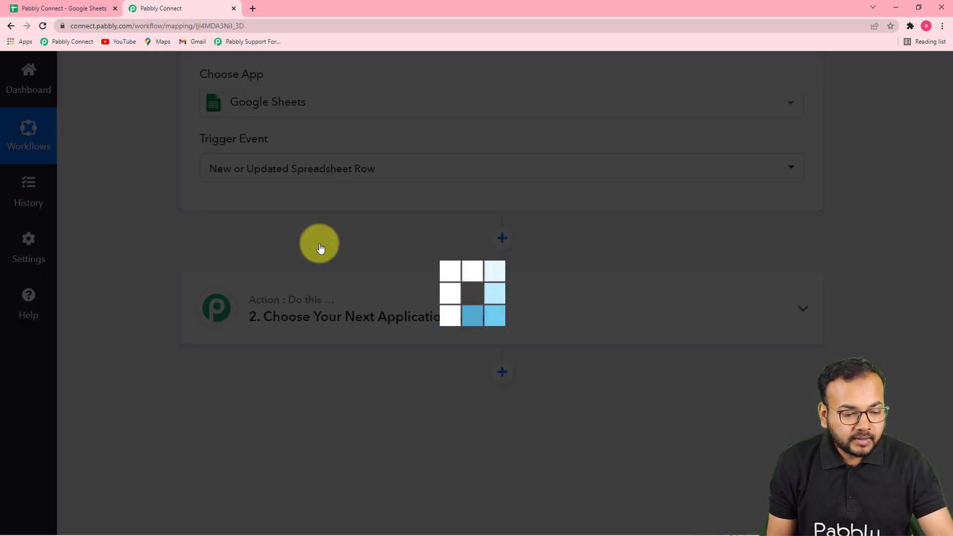
{"action": "scroll", "coordinate": [292, 324], "scroll_direction": "down", "scroll_amount": 2}
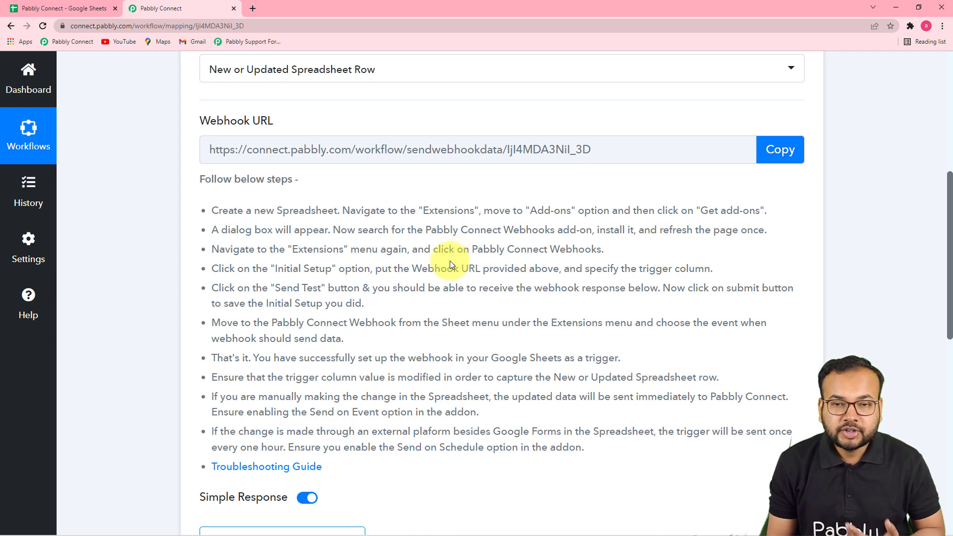
Step: Switch to the incognito browser window that has the Pabbly Connect spreadsheet open
{"action": "left_click", "coordinate": [54, 8]}
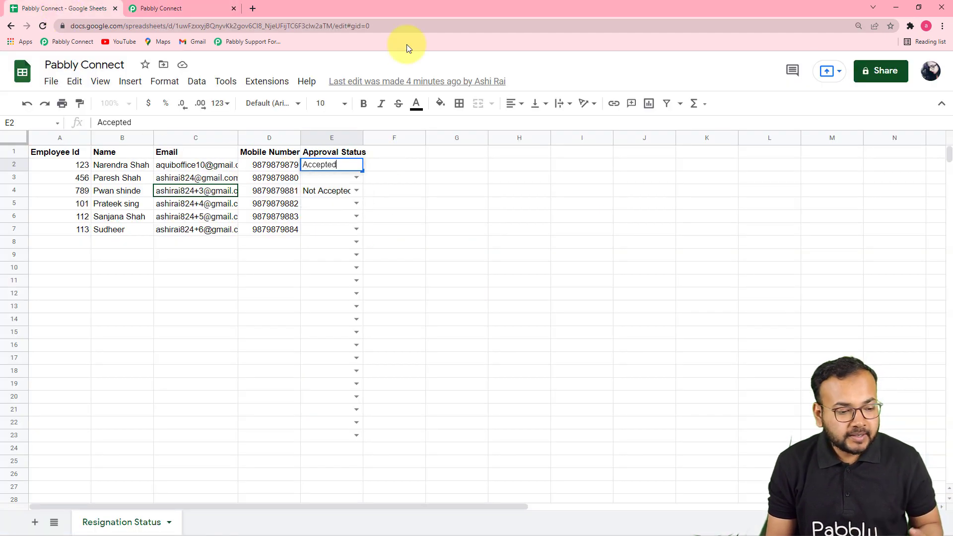
{"action": "left_click", "coordinate": [209, 8]}
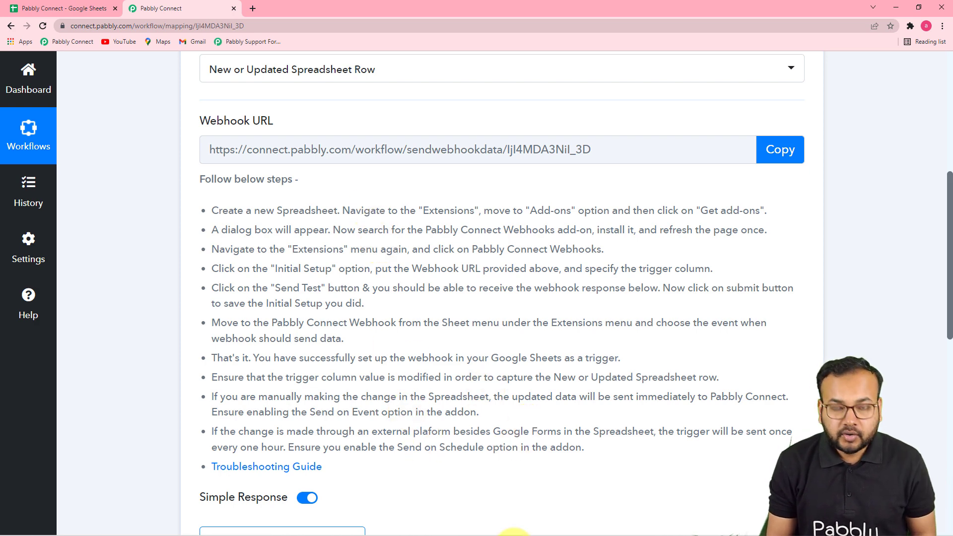
{"action": "mouse_move", "coordinate": [533, 510]}
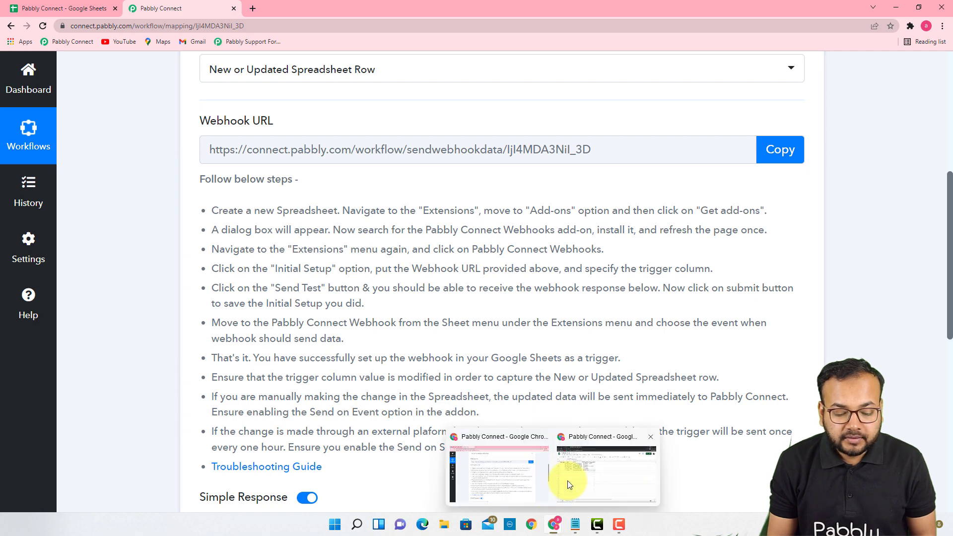
{"action": "left_click", "coordinate": [568, 483]}
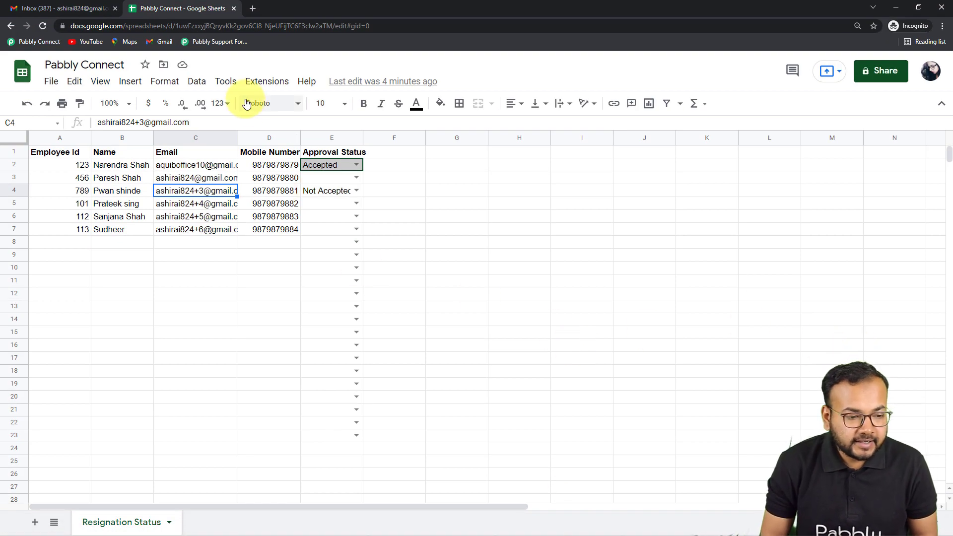
Step: Look up the Pabbly Connect Webhooks add-on in the Google Workspace Marketplace, closing it and reloading the spreadsheet when done
{"action": "left_click", "coordinate": [268, 83]}
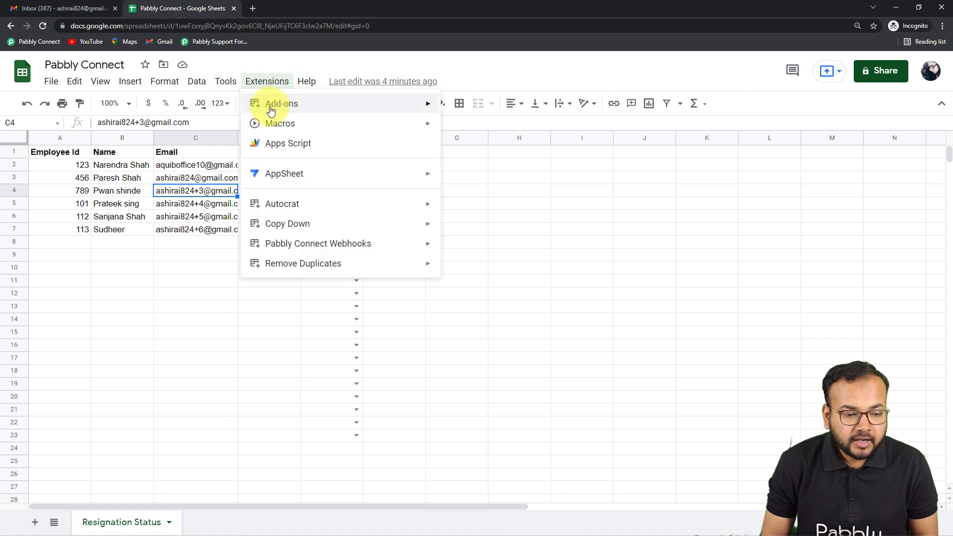
{"action": "mouse_move", "coordinate": [268, 111]}
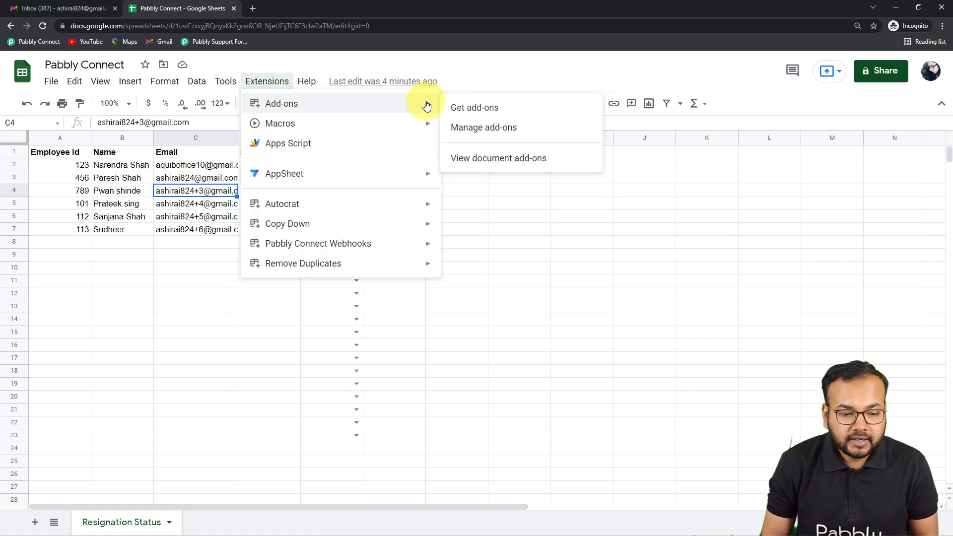
{"action": "left_click", "coordinate": [466, 111]}
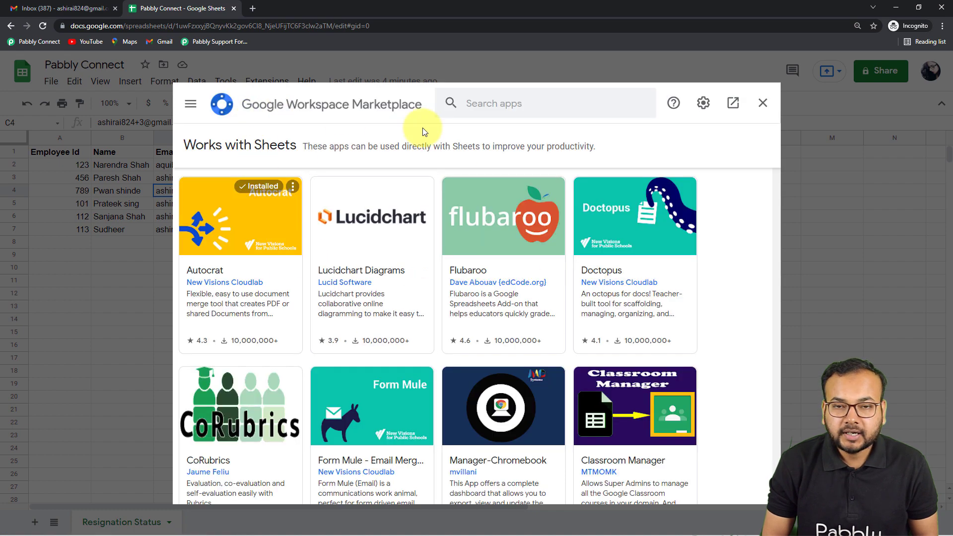
{"action": "left_click", "coordinate": [529, 111]}
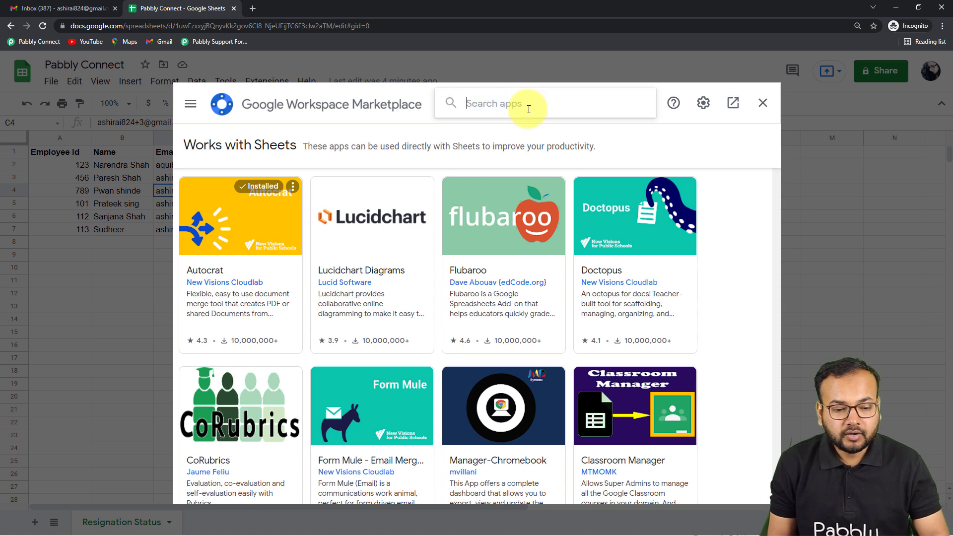
{"action": "type", "text": "pabb"}
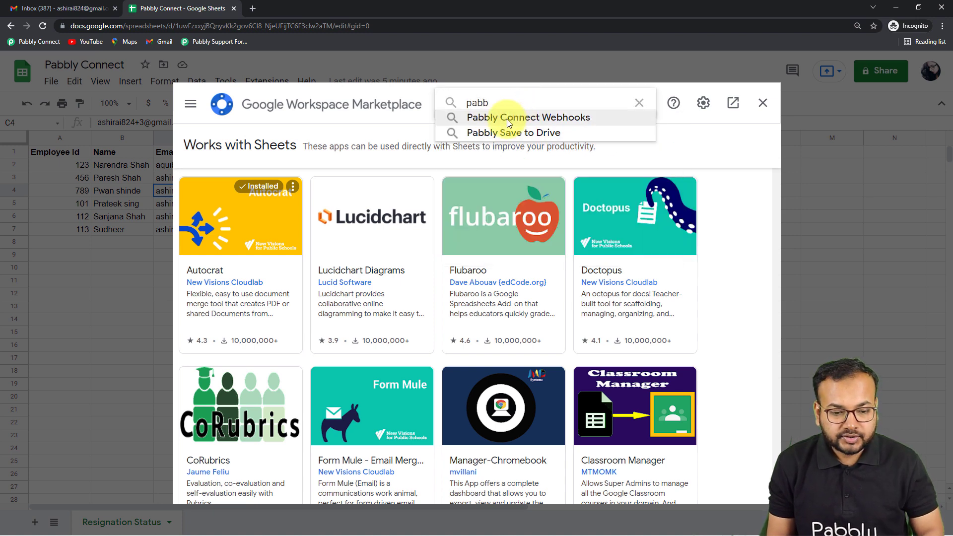
{"action": "left_click", "coordinate": [509, 119]}
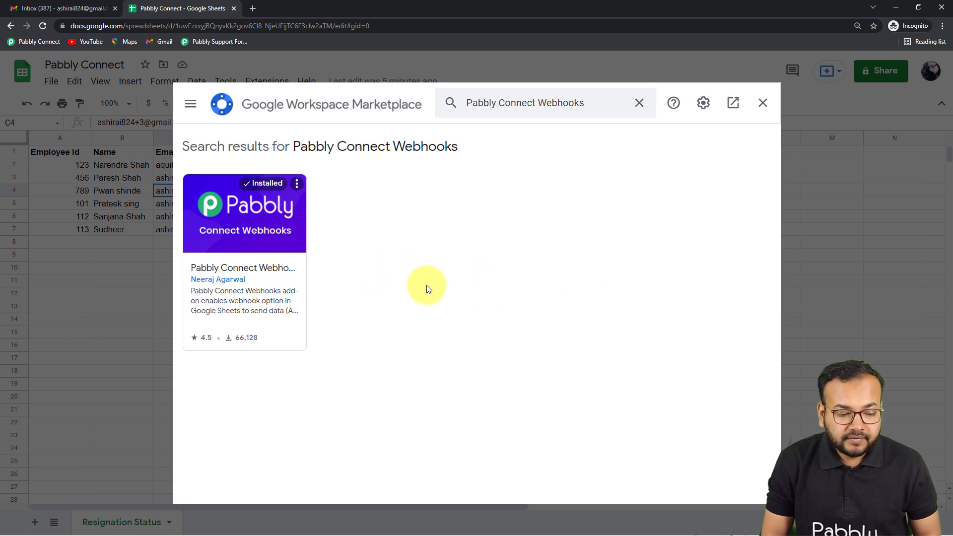
{"action": "left_click", "coordinate": [763, 106]}
{"action": "left_click", "coordinate": [42, 26]}
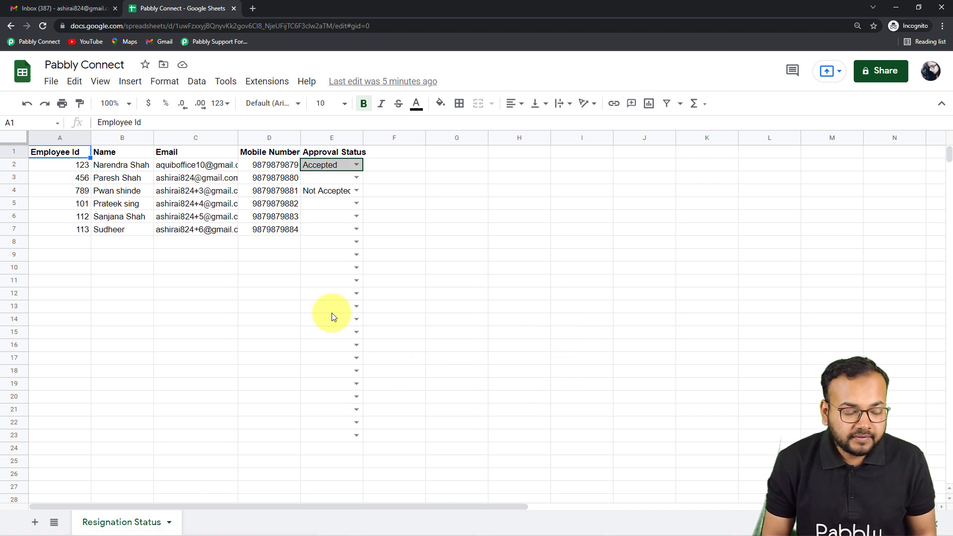
{"action": "left_click", "coordinate": [266, 82]}
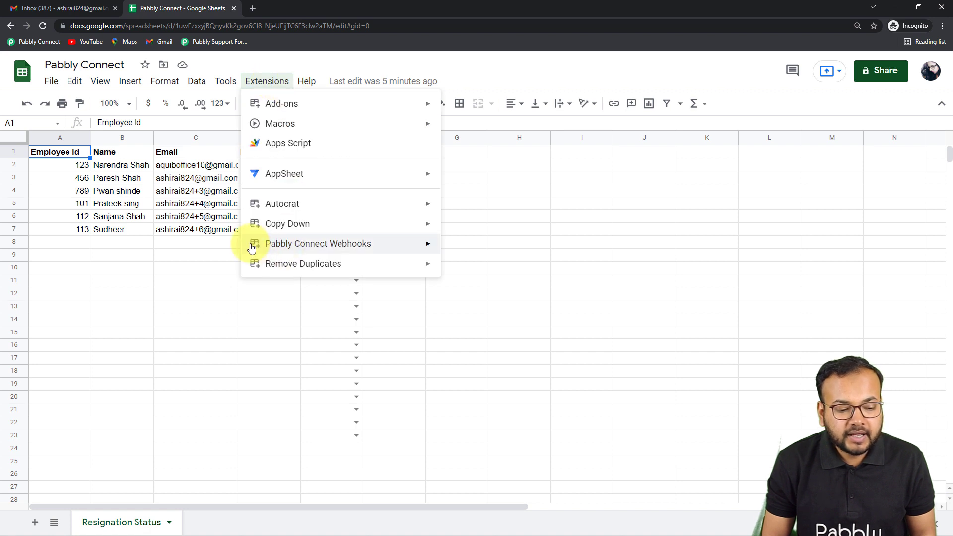
{"action": "mouse_move", "coordinate": [288, 244]}
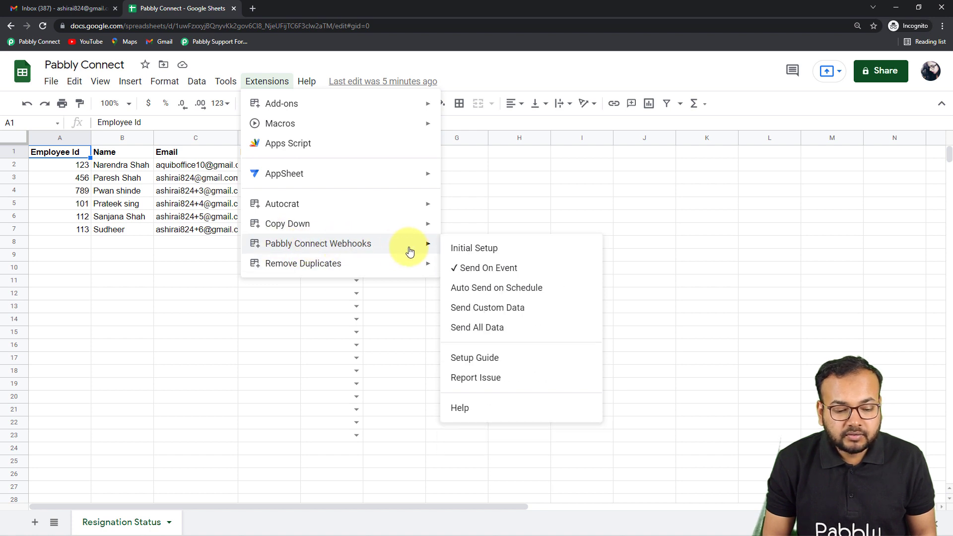
{"action": "left_click", "coordinate": [468, 253]}
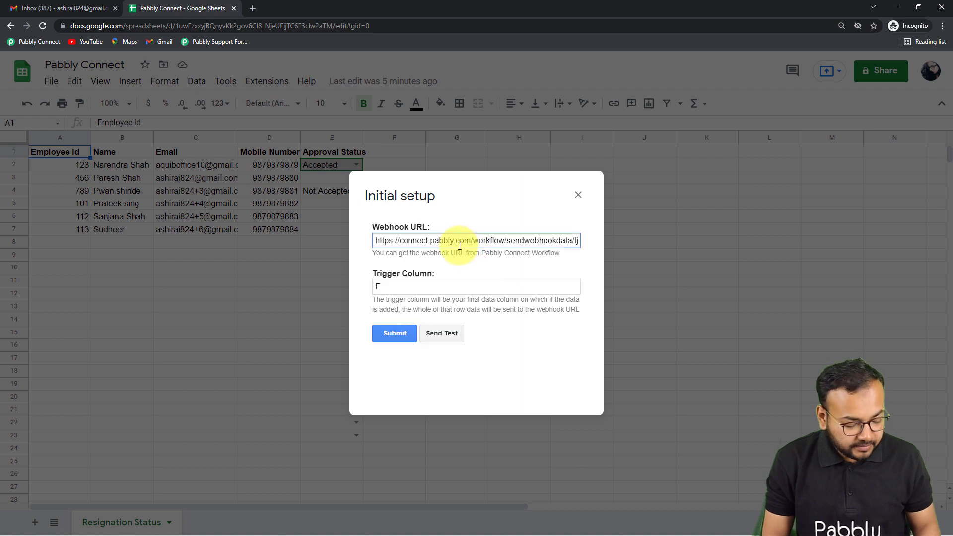
{"action": "key", "text": "ctrl+a"}
{"action": "key", "text": "BackSpace"}
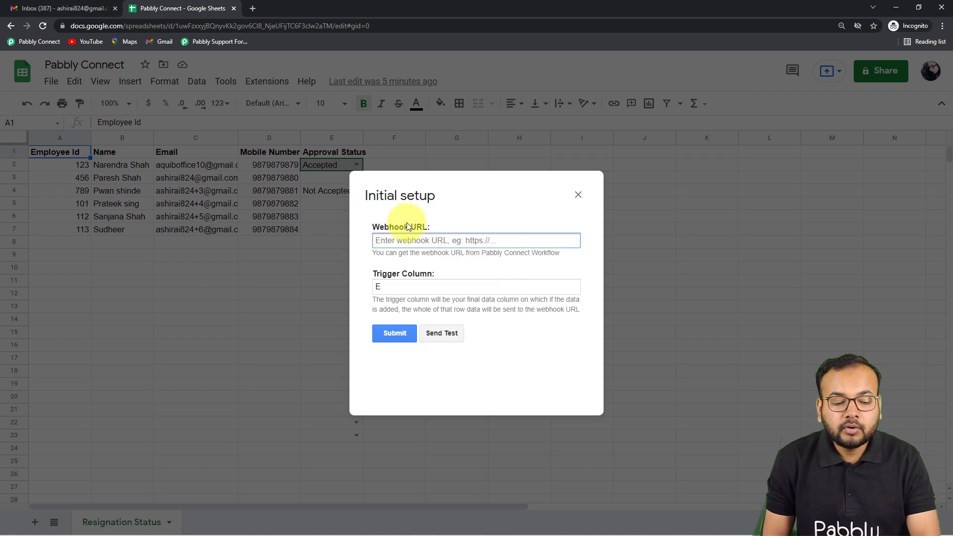
{"action": "left_click", "coordinate": [382, 285]}
{"action": "key", "text": "BackSpace"}
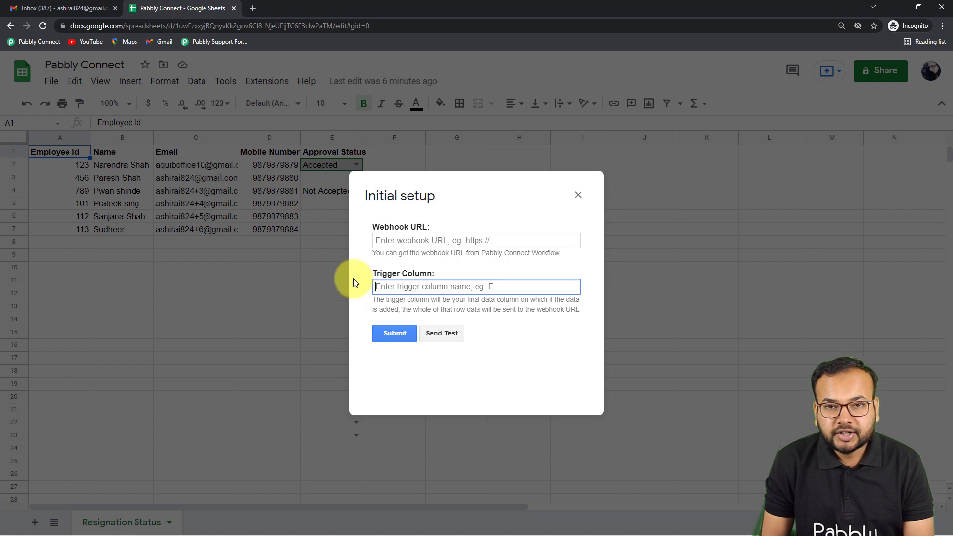
{"action": "left_click", "coordinate": [578, 195]}
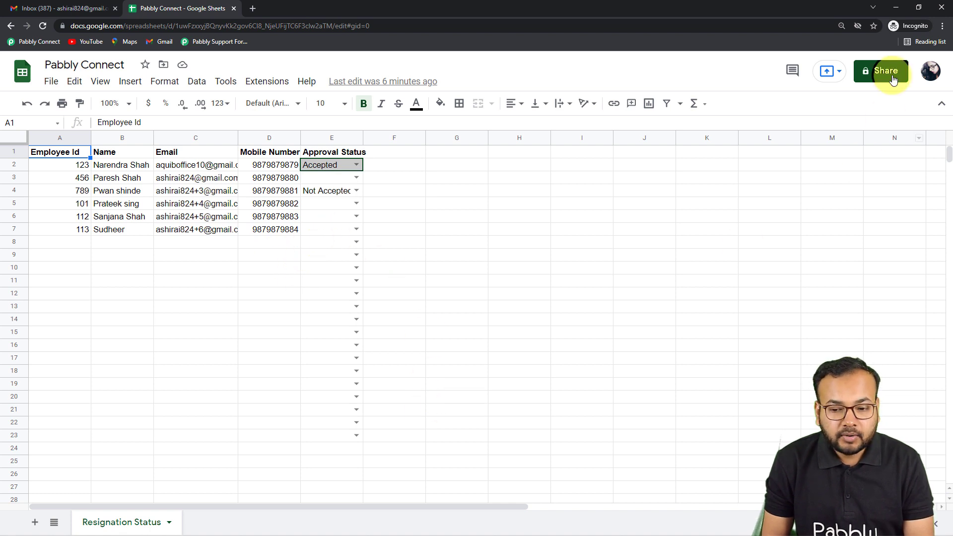
Step: Return to the Pabbly Connect workflow and copy the Google Sheets trigger's webhook URL
{"action": "left_click", "coordinate": [888, 13]}
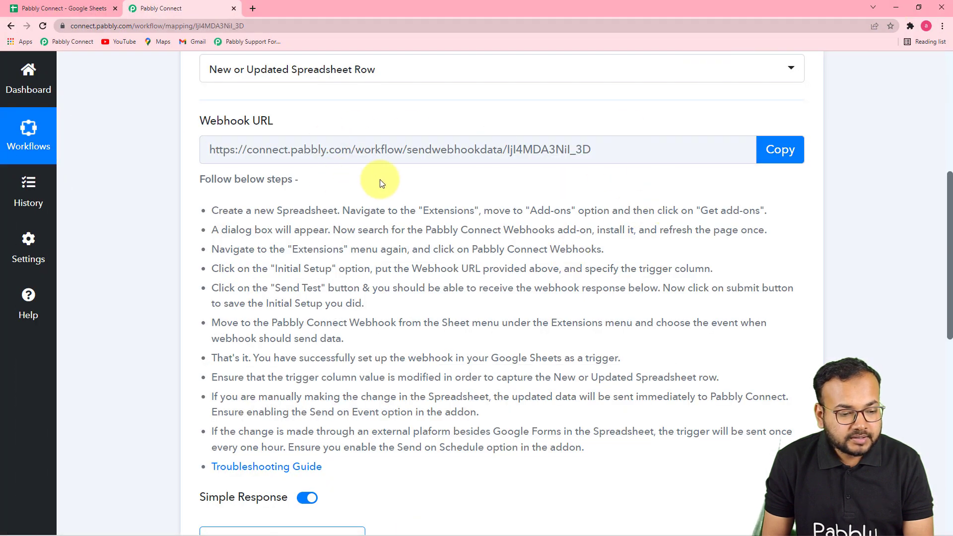
{"action": "left_click", "coordinate": [787, 149]}
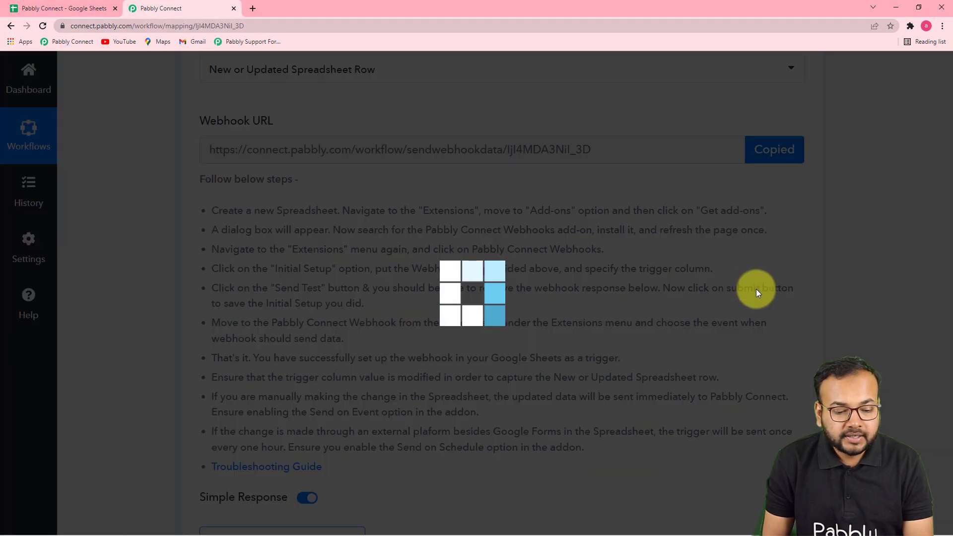
Step: Switch to the spreadsheet in the incognito window and open the Pabbly Connect Webhooks add-on's Initial Setup
{"action": "scroll", "coordinate": [752, 303], "scroll_direction": "down", "scroll_amount": 4}
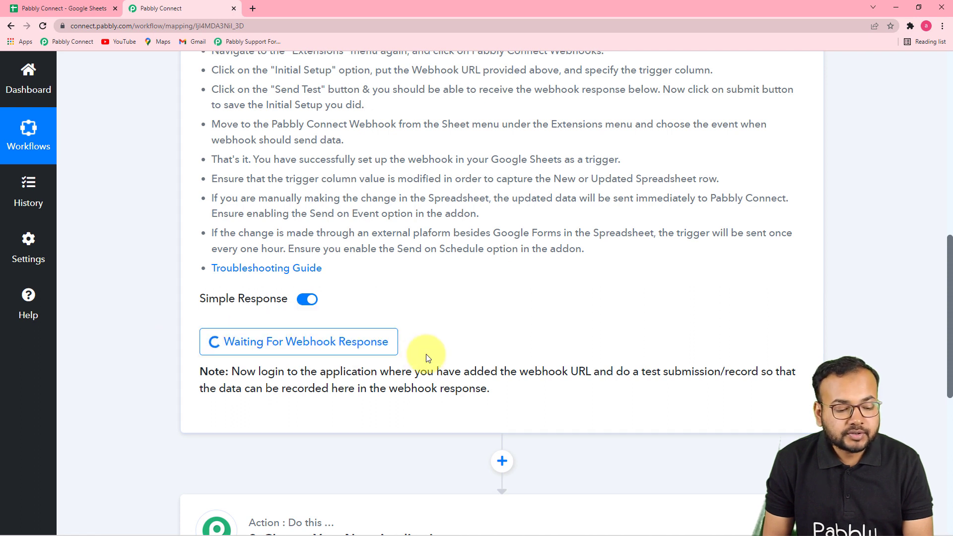
{"action": "mouse_move", "coordinate": [575, 524]}
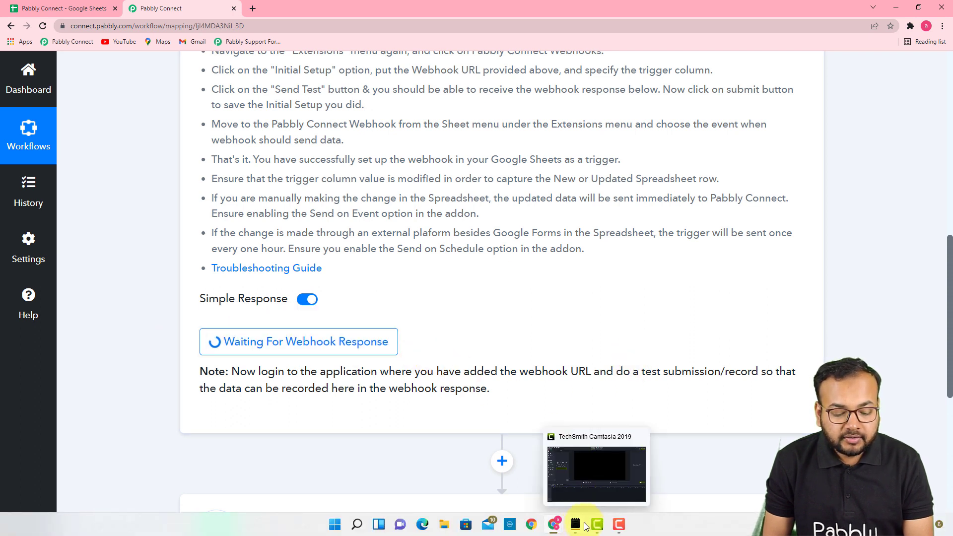
{"action": "left_click", "coordinate": [574, 479]}
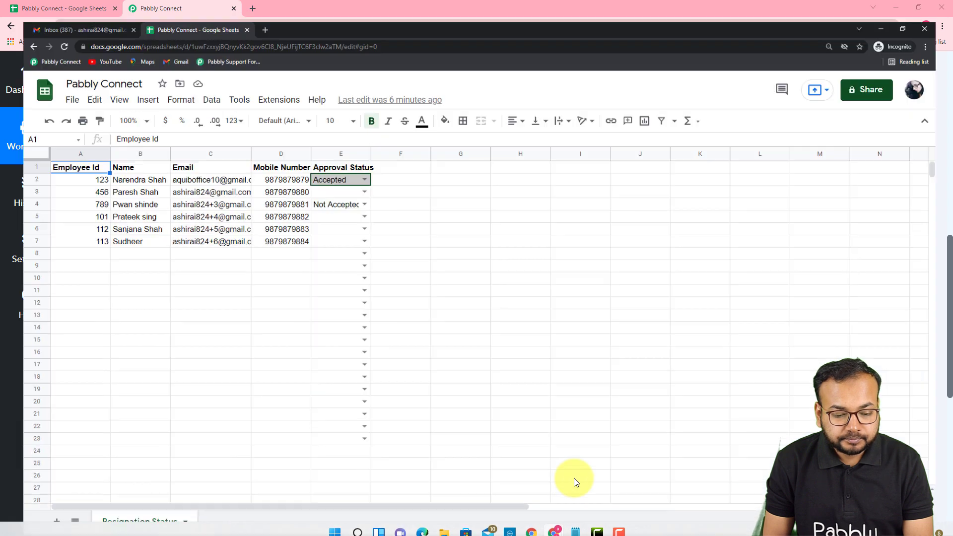
{"action": "left_click", "coordinate": [267, 82]}
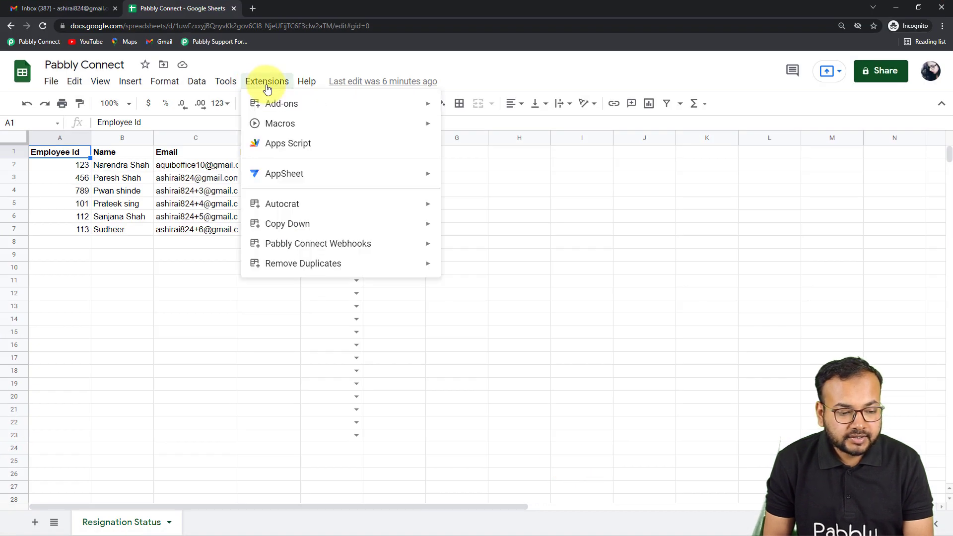
{"action": "mouse_move", "coordinate": [279, 247]}
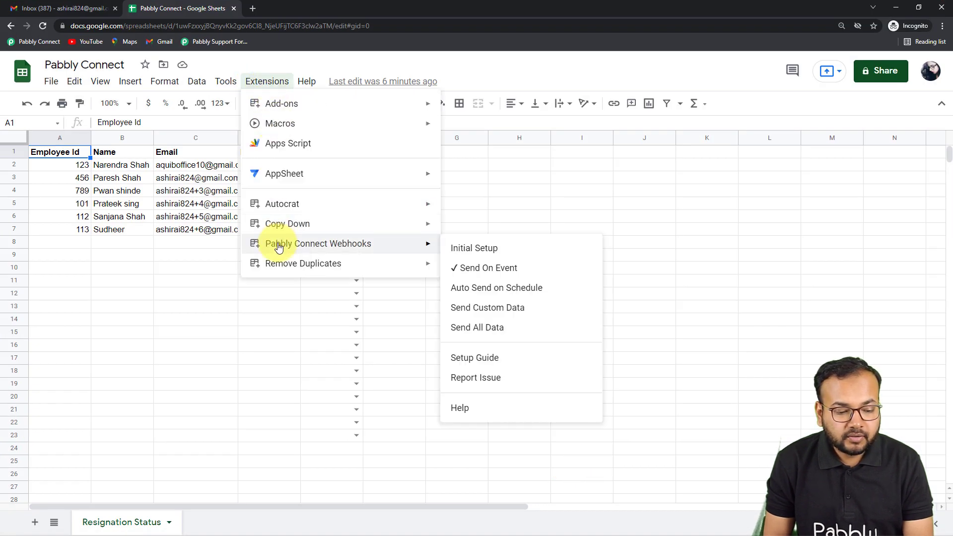
{"action": "left_click", "coordinate": [461, 248]}
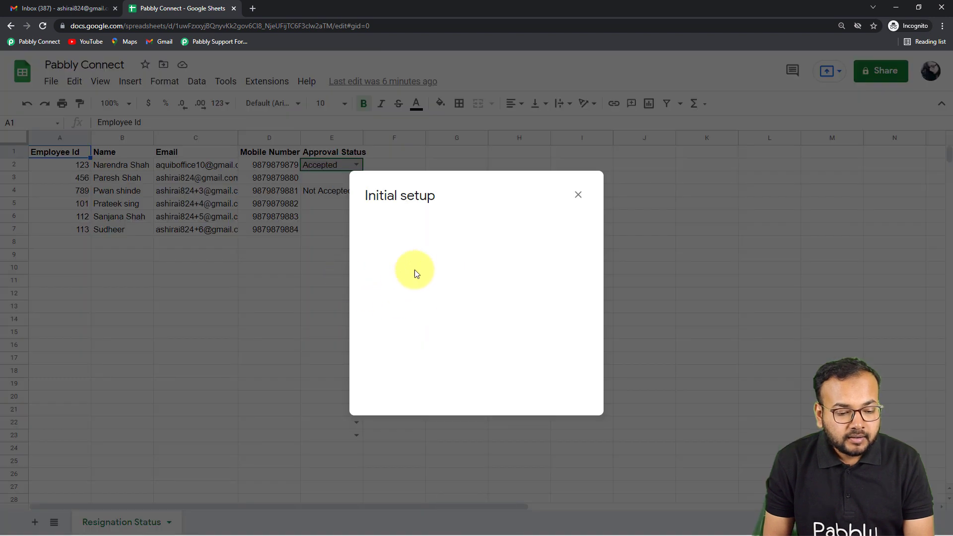
Step: Replace the add-on's webhook URL with the one copied from the workflow and send test data
{"action": "left_click", "coordinate": [398, 241]}
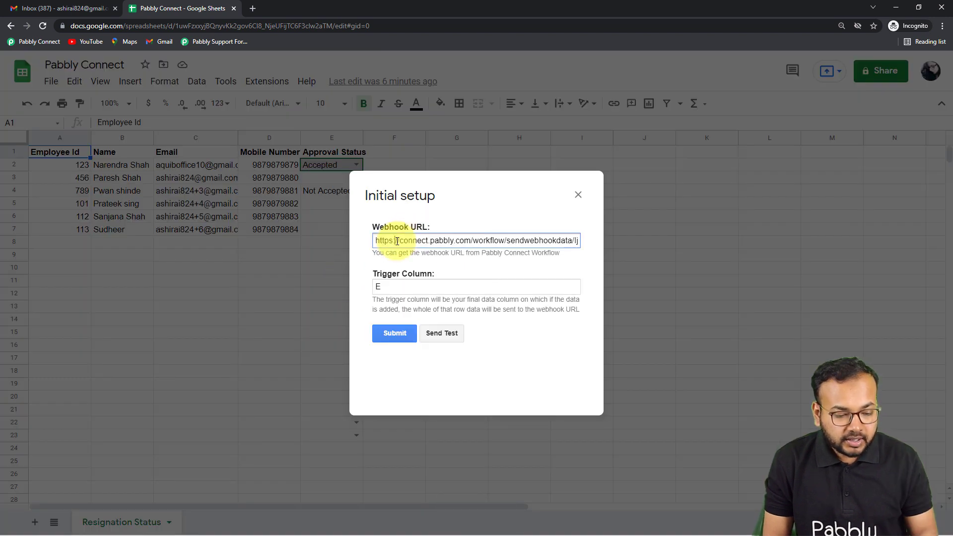
{"action": "key", "text": "ctrl+a"}
{"action": "key", "text": "BackSpace"}
{"action": "right_click", "coordinate": [396, 241]}
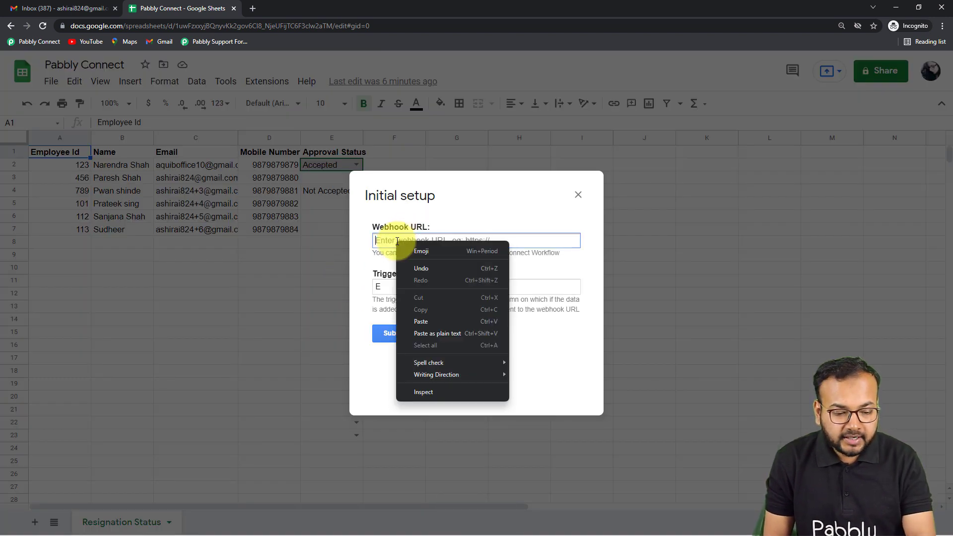
{"action": "left_click", "coordinate": [414, 327]}
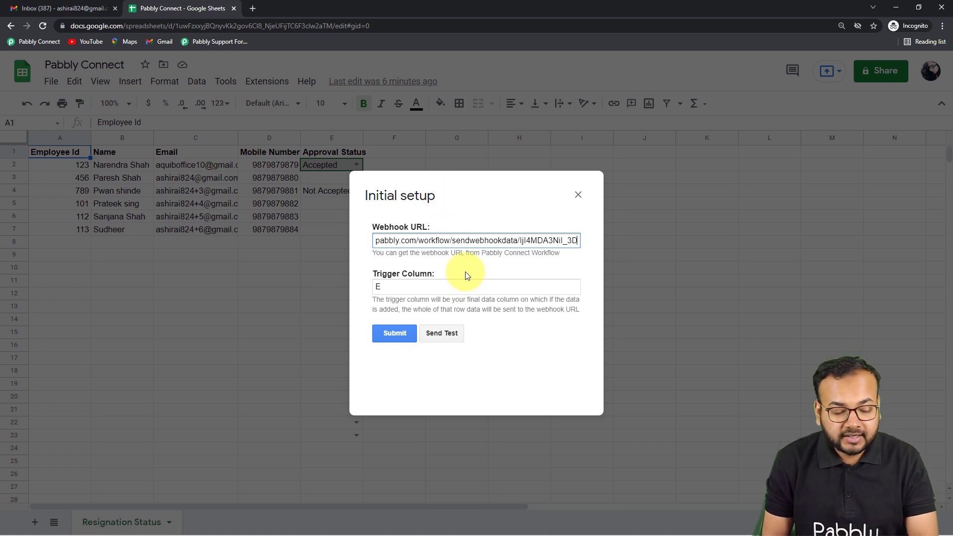
{"action": "left_click", "coordinate": [443, 334]}
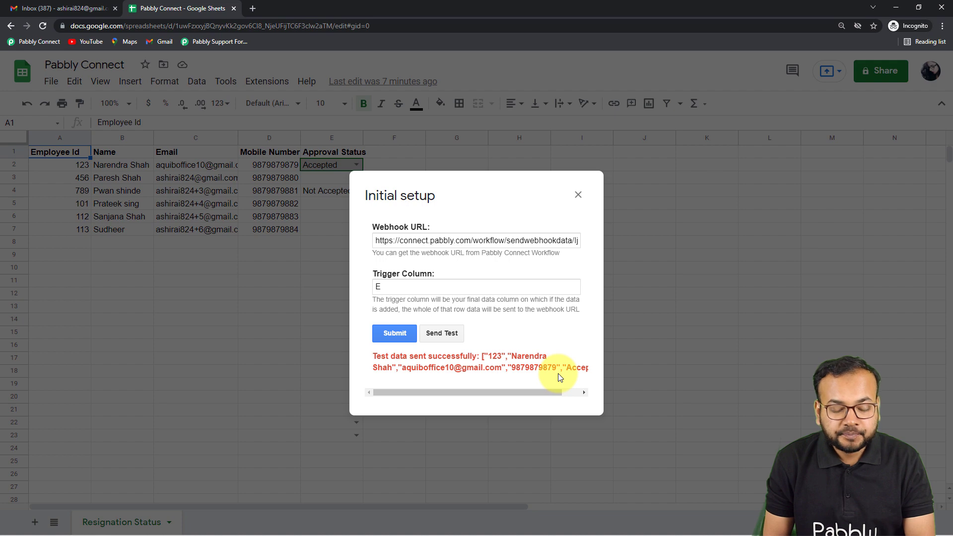
Step: Return to the Pabbly Connect workflow and review the captured webhook response fields under the Google Sheets trigger
{"action": "left_click", "coordinate": [896, 7]}
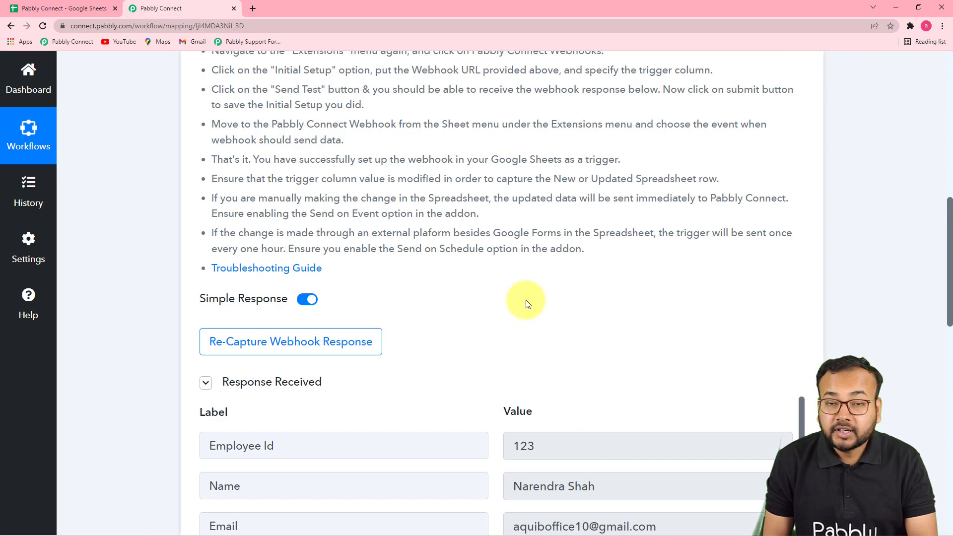
{"action": "scroll", "coordinate": [528, 303], "scroll_direction": "down", "scroll_amount": 2}
{"action": "scroll", "coordinate": [528, 302], "scroll_direction": "down", "scroll_amount": 2}
{"action": "left_click_drag", "start_coordinate": [948, 273], "coordinate": [937, 311]}
{"action": "scroll", "coordinate": [624, 282], "scroll_direction": "up", "scroll_amount": 3}
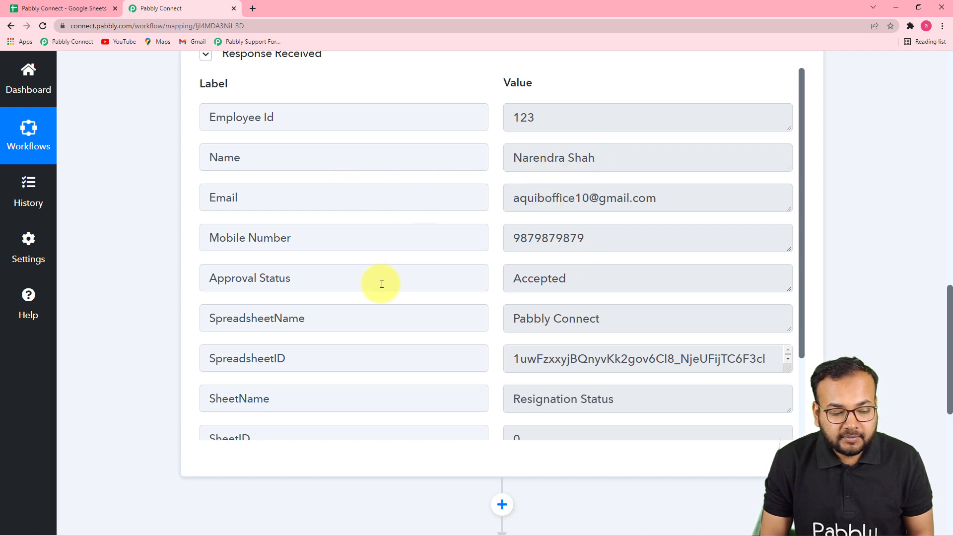
{"action": "scroll", "coordinate": [538, 309], "scroll_direction": "down", "scroll_amount": 2}
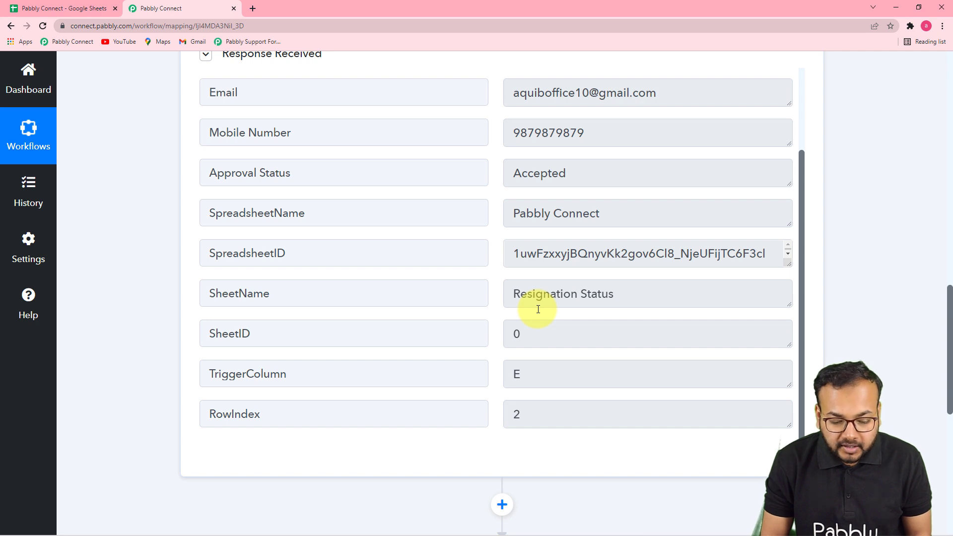
Step: Switch back to the spreadsheet and submit the add-on's initial setup
{"action": "mouse_move", "coordinate": [554, 524]}
{"action": "left_click", "coordinate": [563, 483]}
{"action": "left_click", "coordinate": [398, 335]}
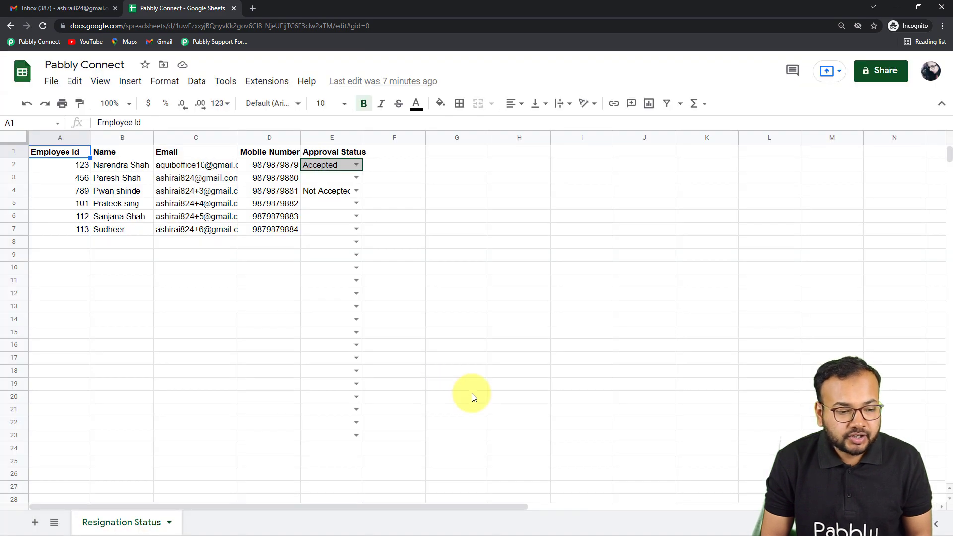
Step: Check whether Send On Event is enabled for the Pabbly Connect Webhooks add-on
{"action": "left_click", "coordinate": [276, 83]}
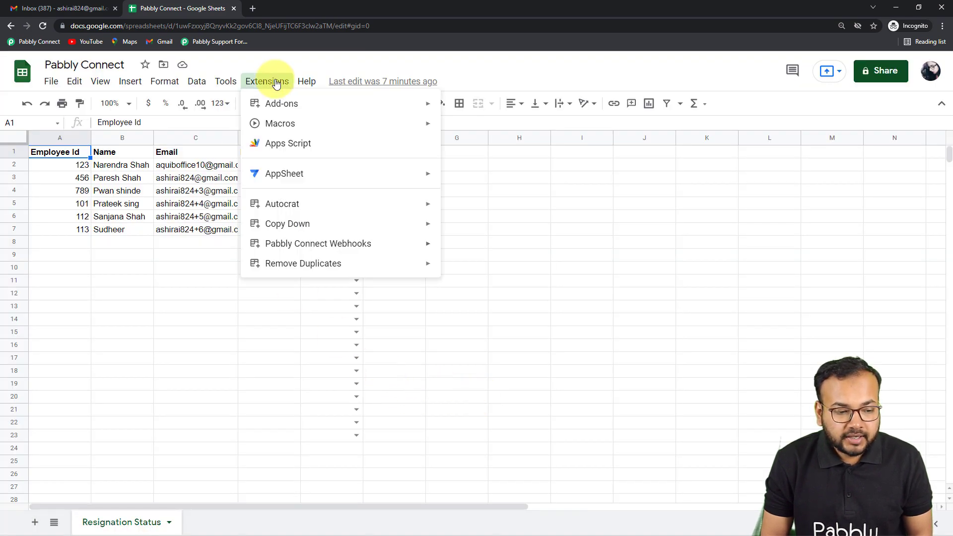
{"action": "mouse_move", "coordinate": [273, 245]}
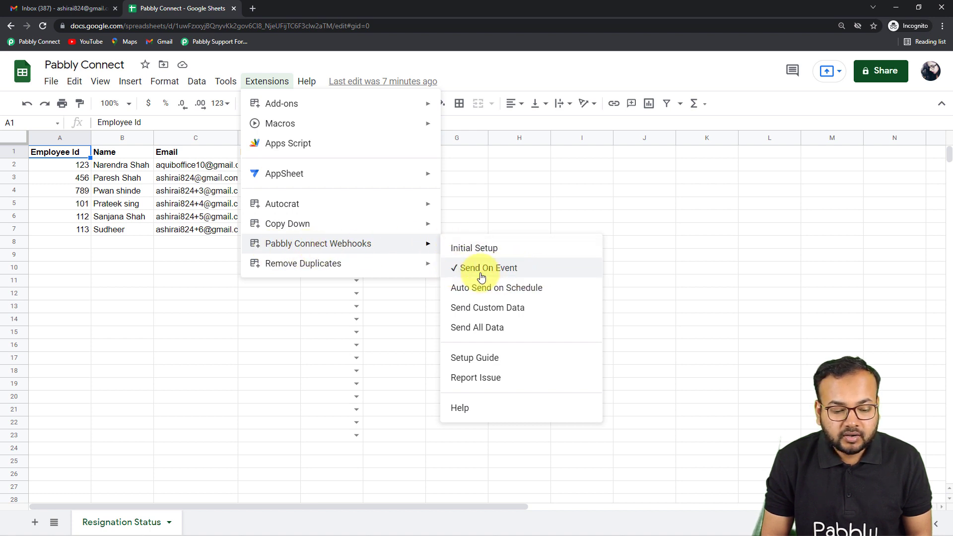
{"action": "left_click", "coordinate": [628, 268]}
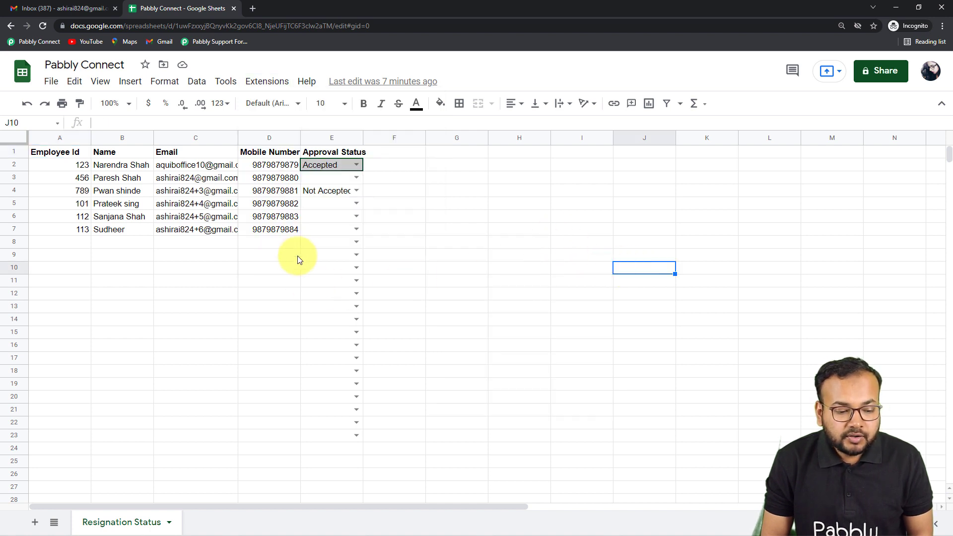
{"action": "left_click", "coordinate": [341, 270]}
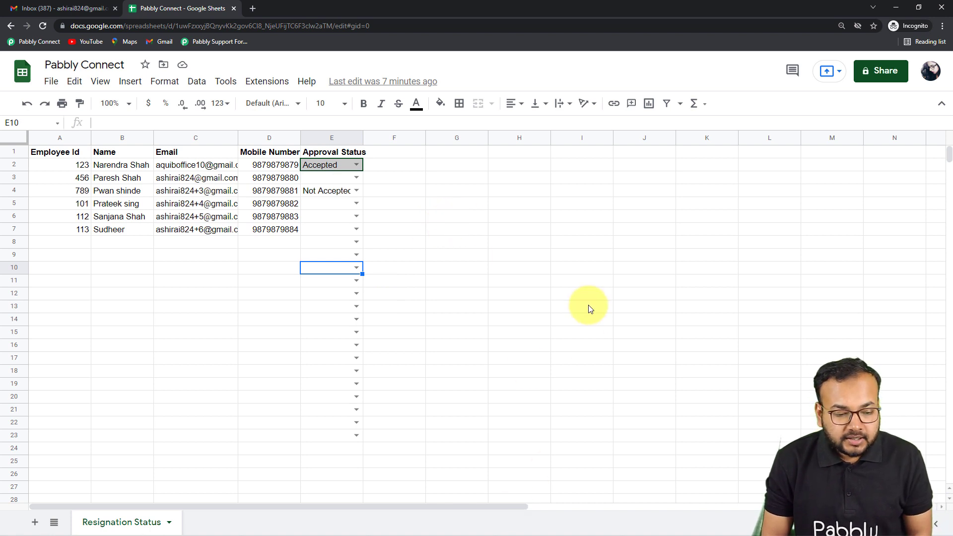
Step: Return to the Pabbly Connect workflow and set its action to Gmail with the event Send Email
{"action": "mouse_move", "coordinate": [555, 527]}
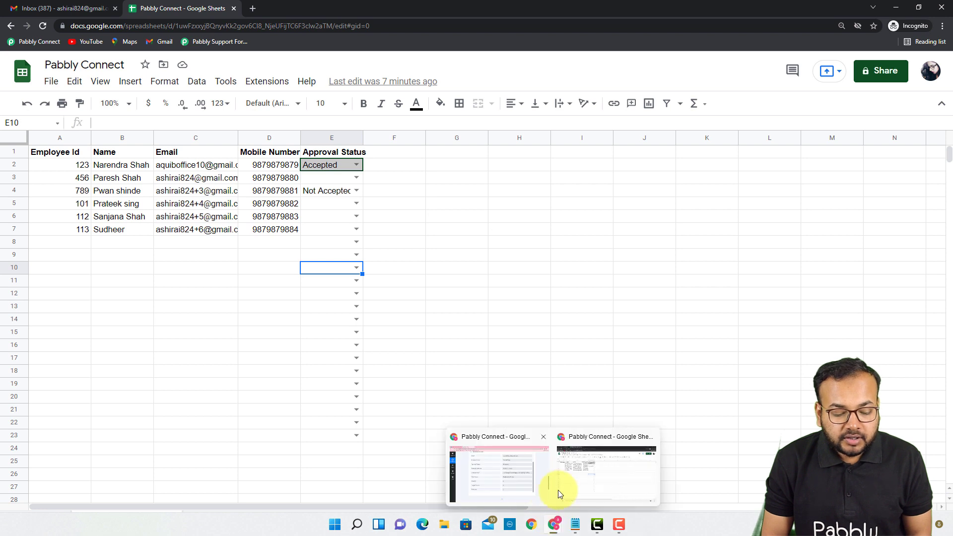
{"action": "left_click", "coordinate": [524, 482]}
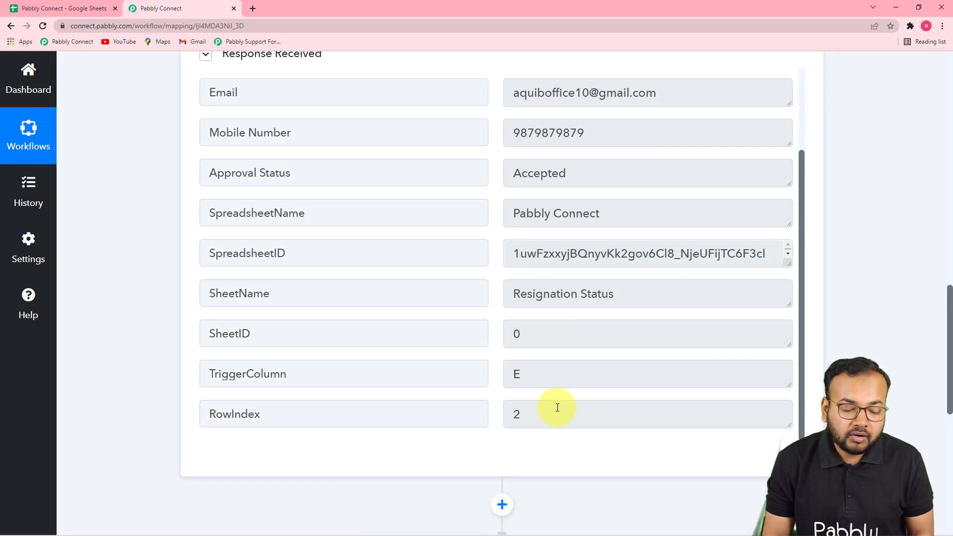
{"action": "scroll", "coordinate": [557, 408], "scroll_direction": "down", "scroll_amount": 2}
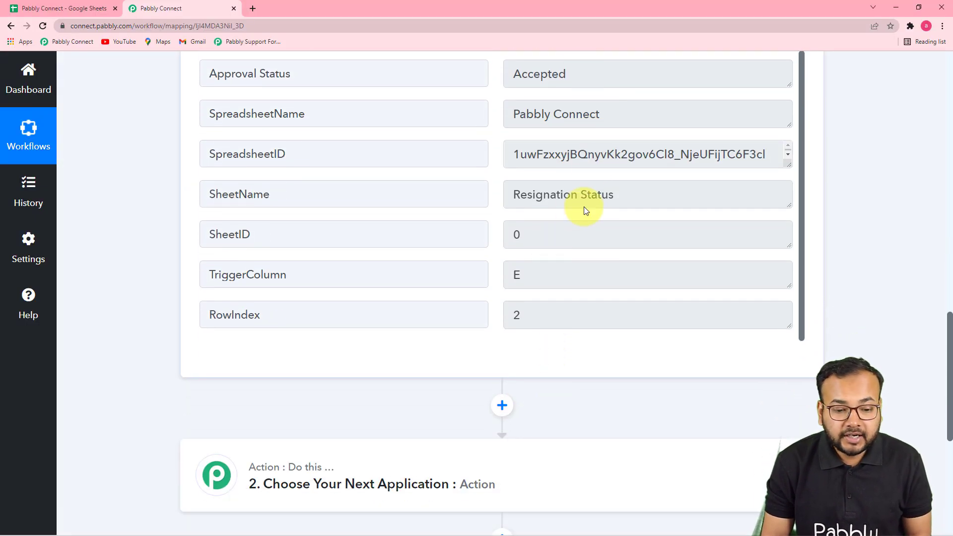
{"action": "scroll", "coordinate": [586, 258], "scroll_direction": "down", "scroll_amount": 5}
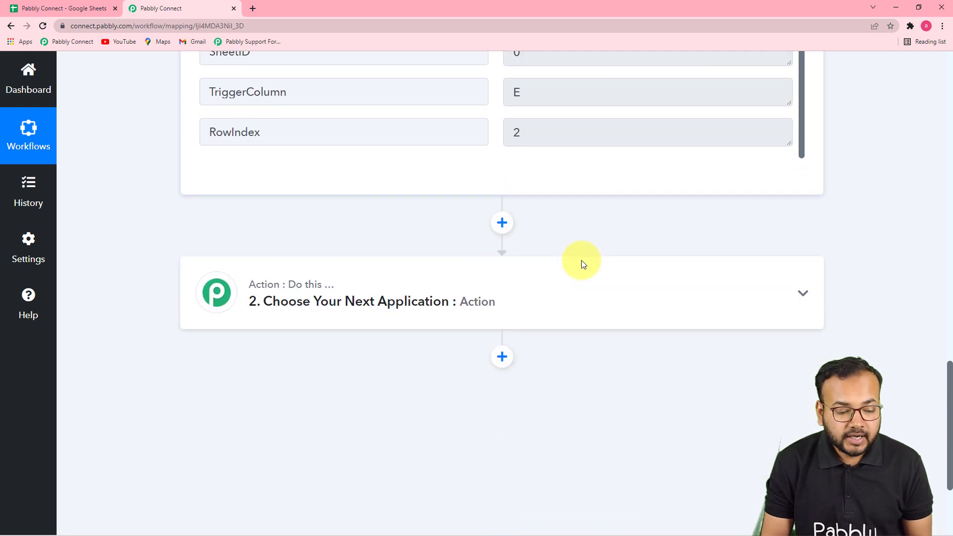
{"action": "left_click", "coordinate": [403, 255]}
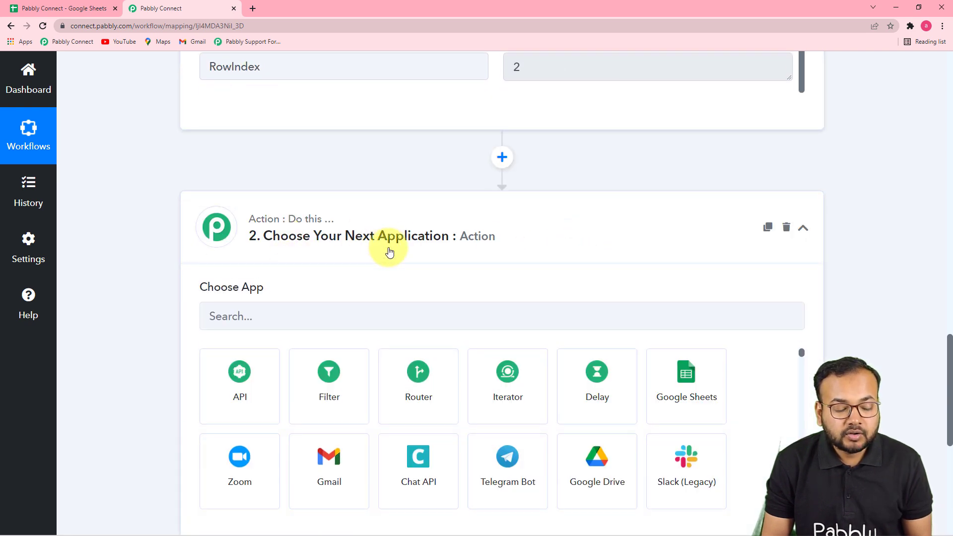
{"action": "scroll", "coordinate": [378, 254], "scroll_direction": "down", "scroll_amount": 1}
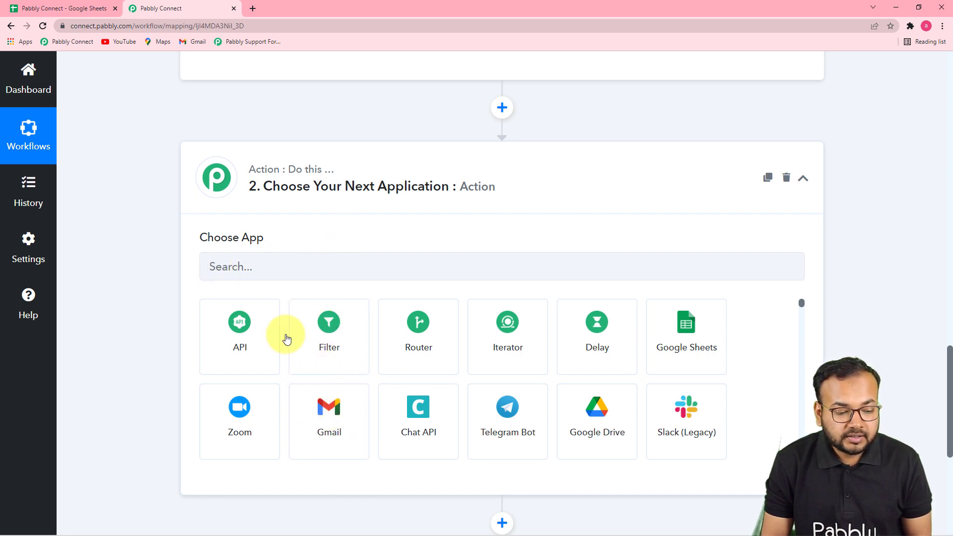
{"action": "left_click", "coordinate": [341, 434]}
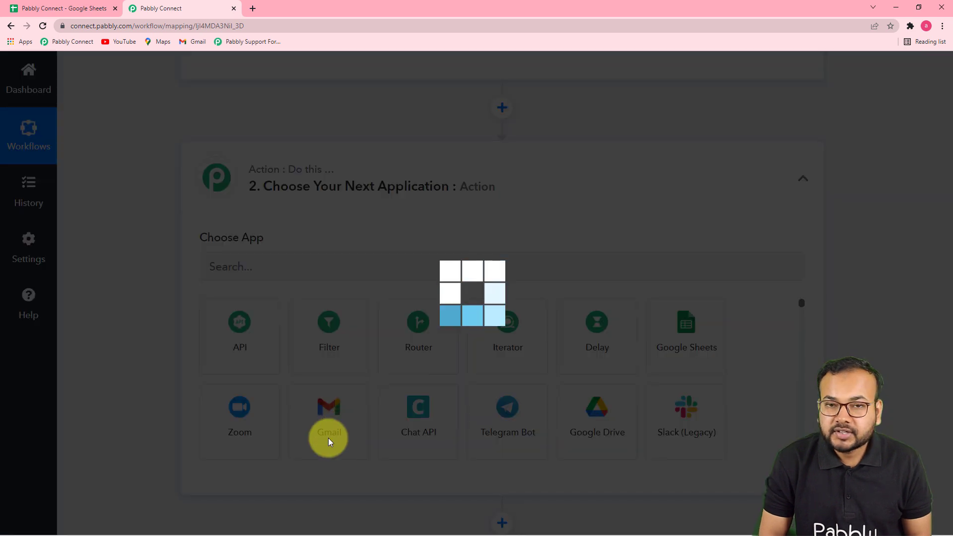
{"action": "scroll", "coordinate": [327, 404], "scroll_direction": "down", "scroll_amount": 2}
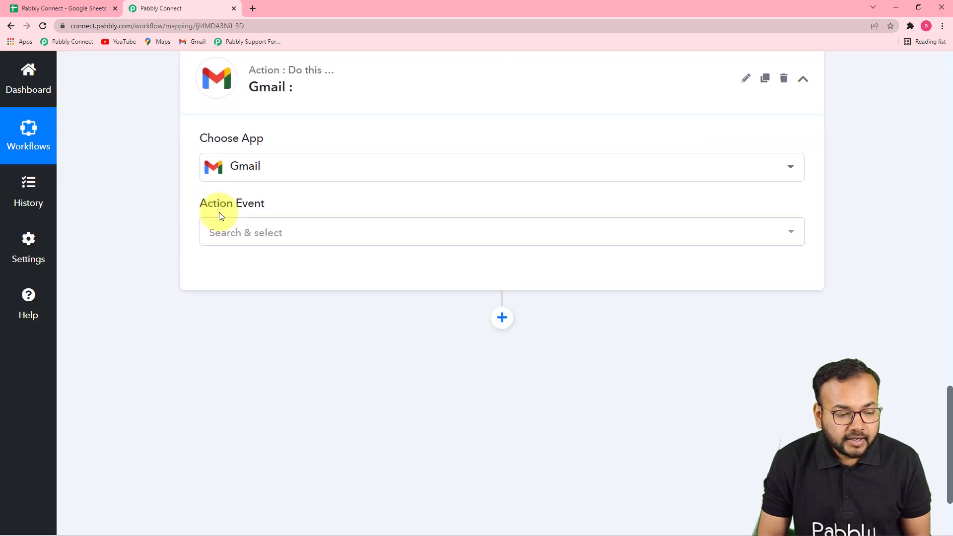
{"action": "left_click", "coordinate": [243, 240]}
{"action": "left_click", "coordinate": [218, 301]}
Step: Add a new Gmail connection for the action, choosing the sender's Google account and granting Pabbly Connect access
{"action": "left_click", "coordinate": [231, 274]}
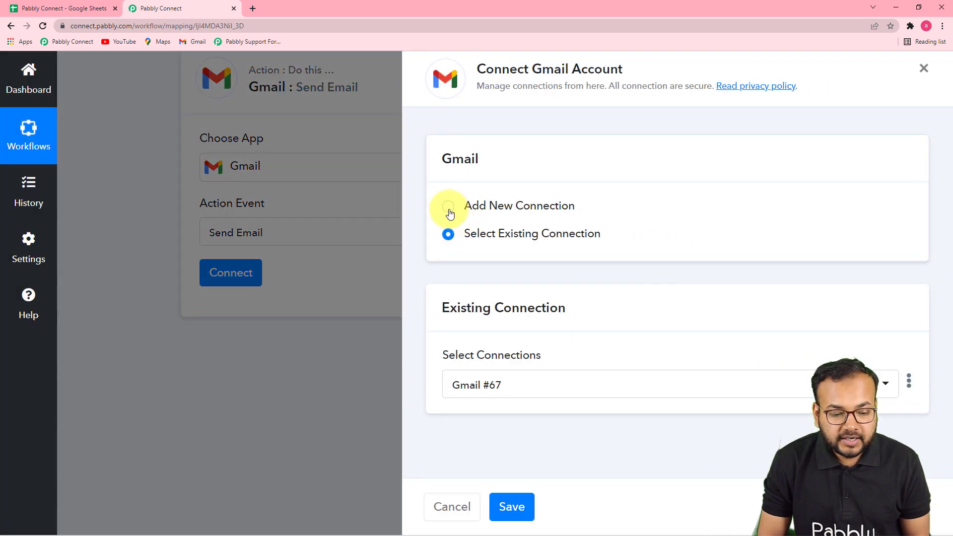
{"action": "left_click", "coordinate": [448, 208]}
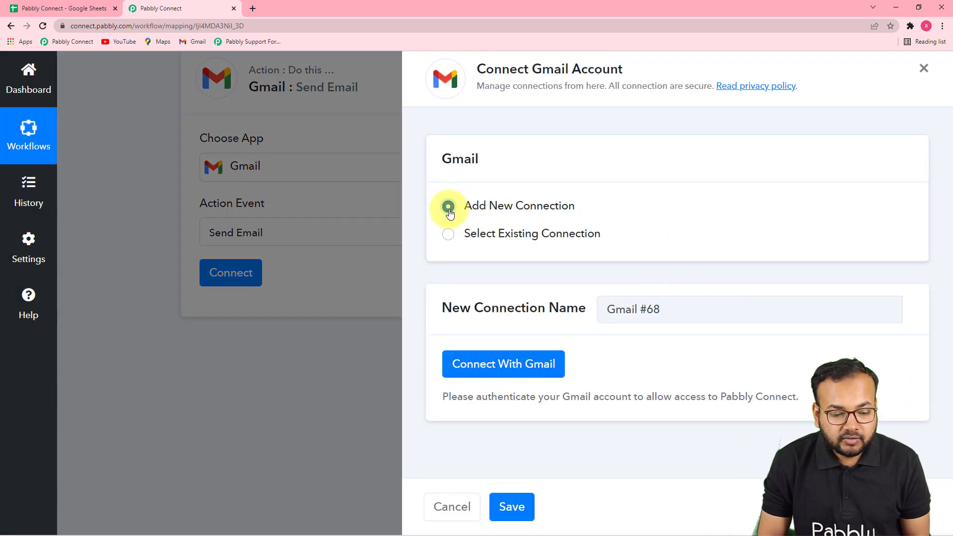
{"action": "left_click", "coordinate": [508, 366]}
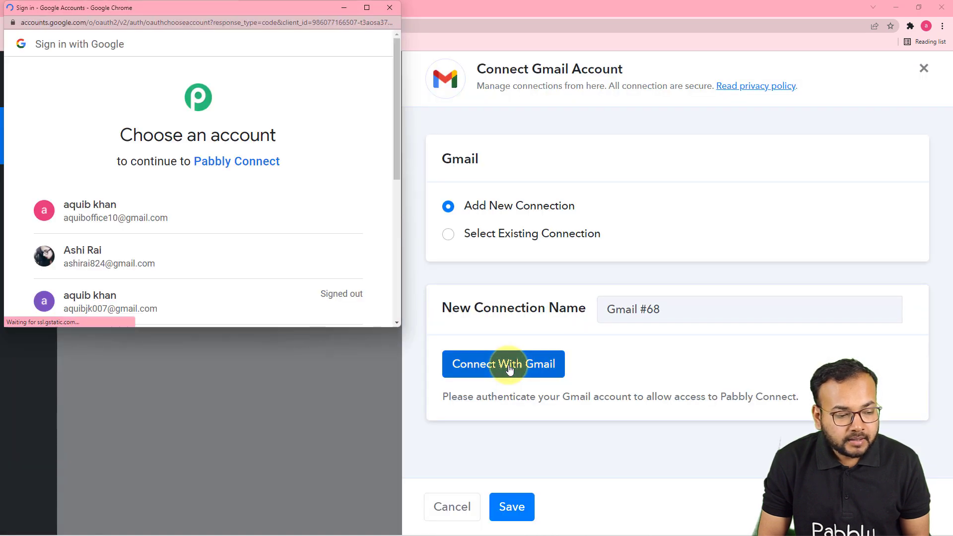
{"action": "scroll", "coordinate": [310, 239], "scroll_direction": "down", "scroll_amount": 2}
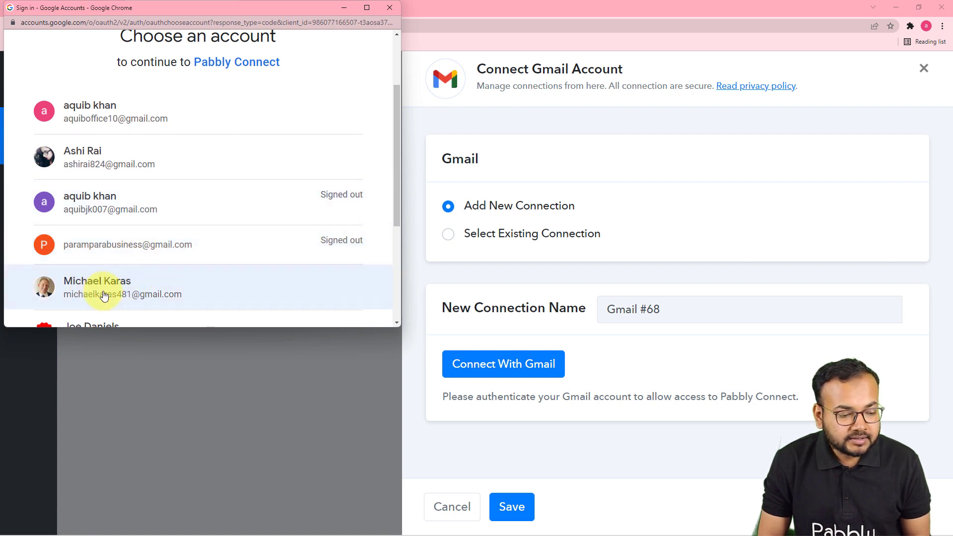
{"action": "left_click", "coordinate": [124, 297]}
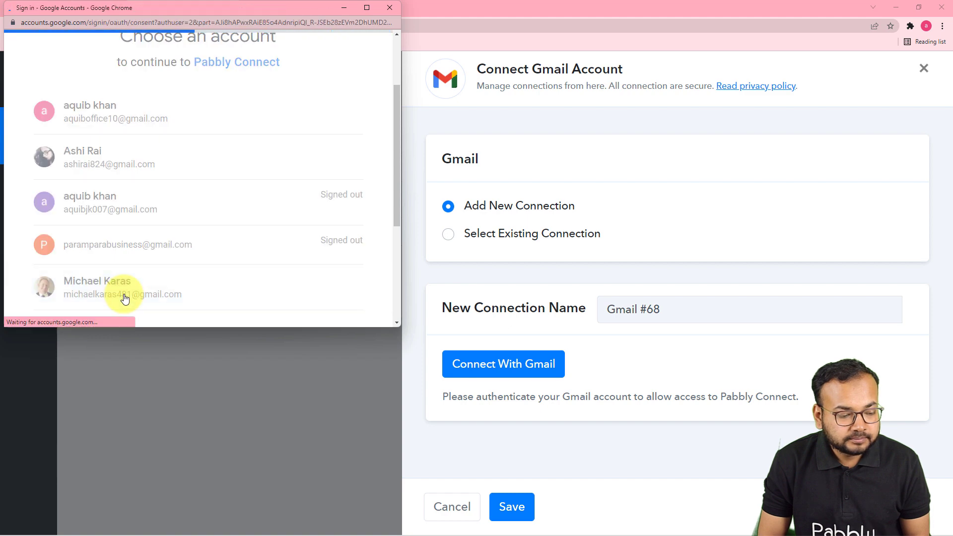
{"action": "scroll", "coordinate": [197, 204], "scroll_direction": "down", "scroll_amount": 4}
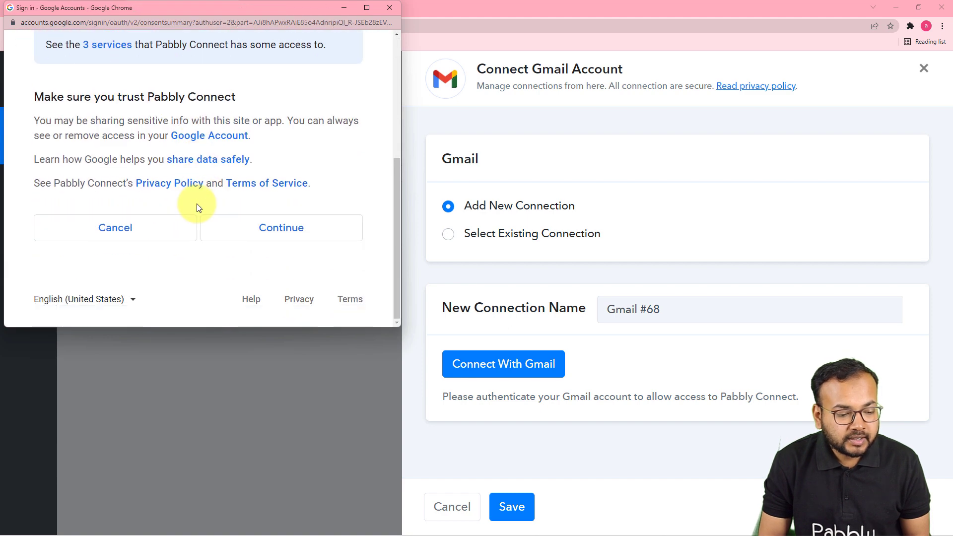
{"action": "left_click", "coordinate": [266, 230]}
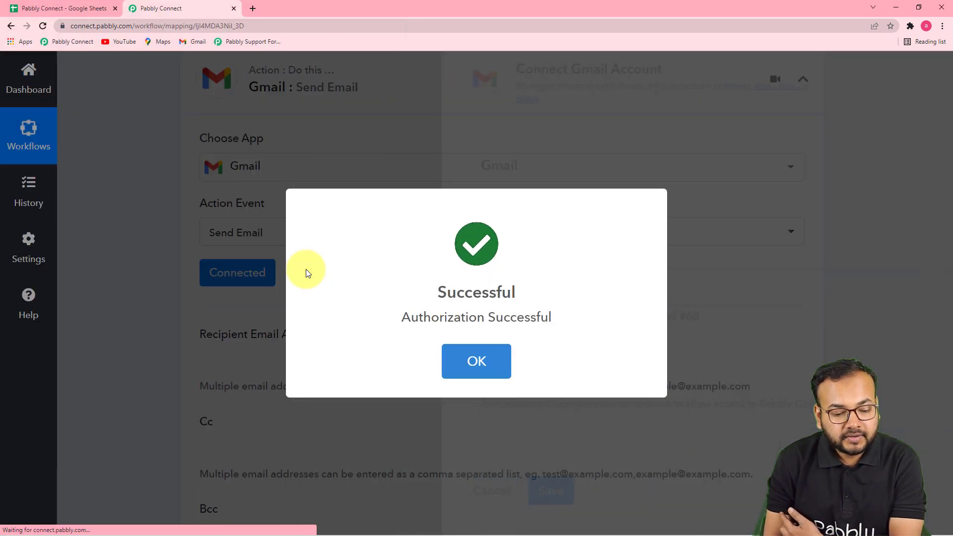
{"action": "scroll", "coordinate": [369, 331], "scroll_direction": "down", "scroll_amount": 2}
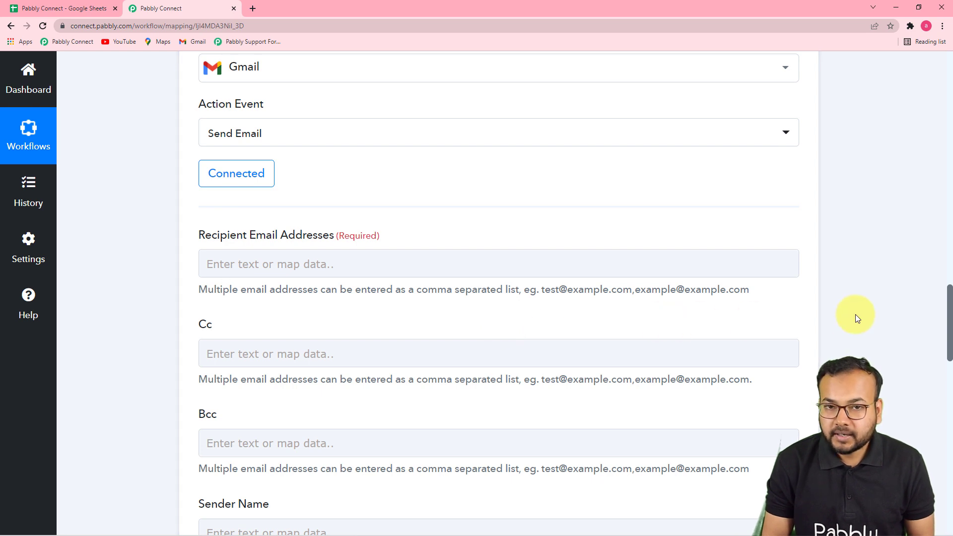
{"action": "scroll", "coordinate": [792, 372], "scroll_direction": "up", "scroll_amount": 3}
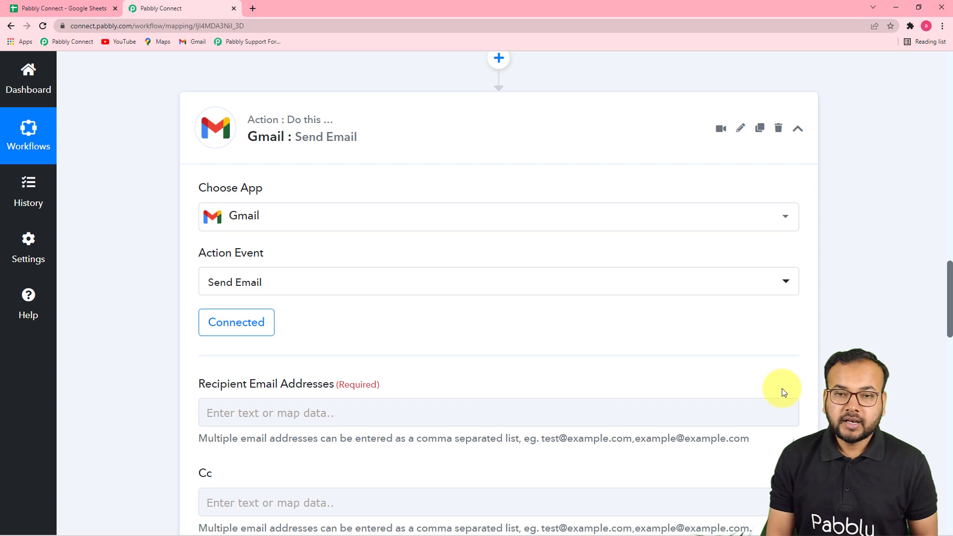
Step: Review the captured trigger response and map its Email field as the recipient email address in the Gmail action
{"action": "scroll", "coordinate": [797, 394], "scroll_direction": "up", "scroll_amount": 10}
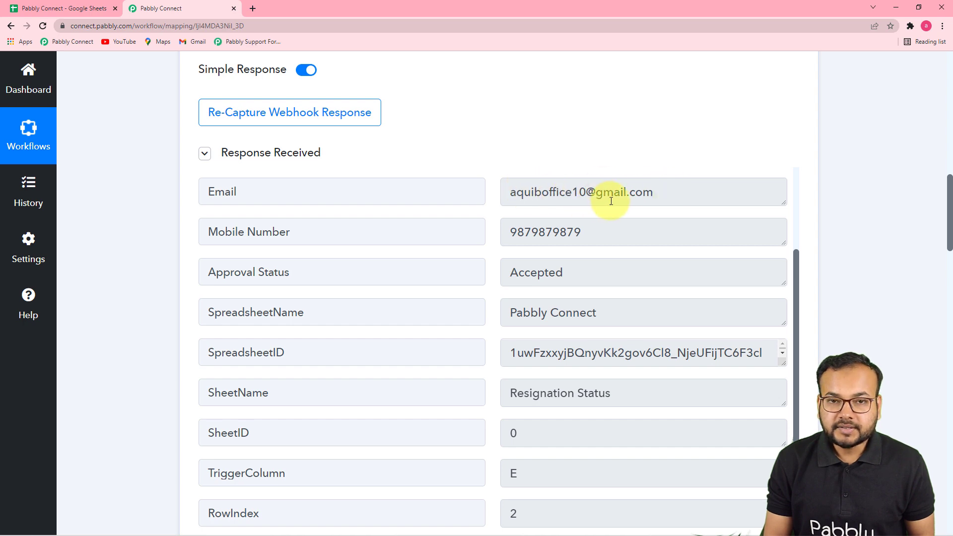
{"action": "scroll", "coordinate": [760, 210], "scroll_direction": "up", "scroll_amount": 3}
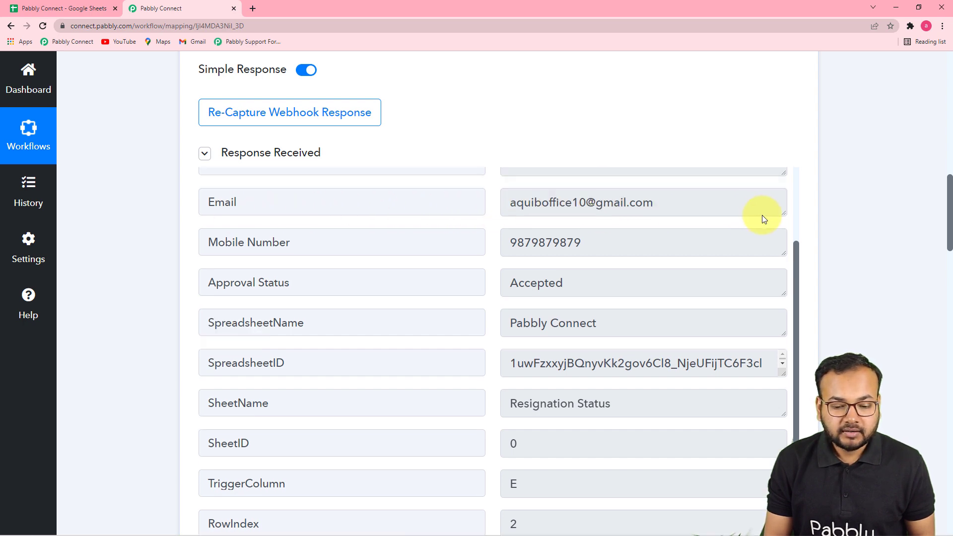
{"action": "scroll", "coordinate": [880, 294], "scroll_direction": "down", "scroll_amount": 4}
{"action": "scroll", "coordinate": [864, 358], "scroll_direction": "down", "scroll_amount": 14}
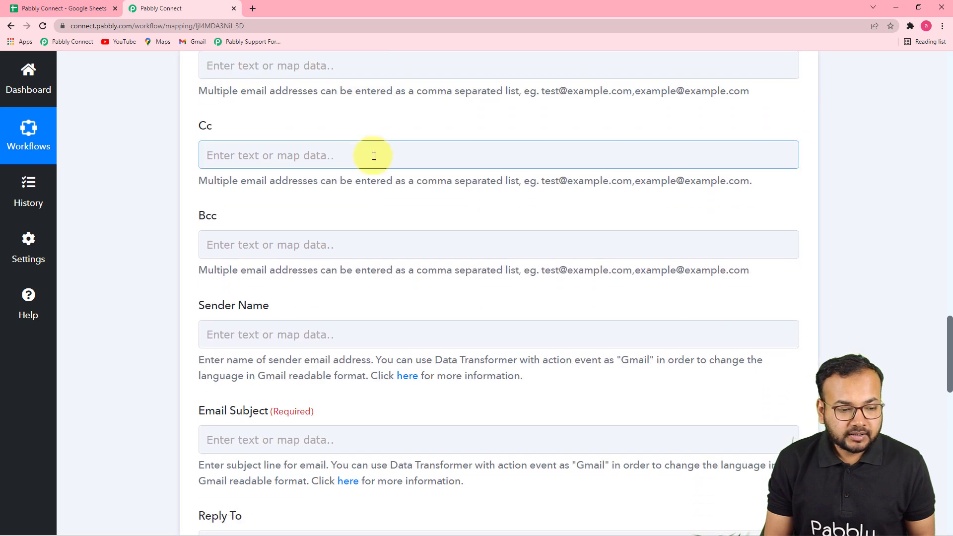
{"action": "scroll", "coordinate": [372, 154], "scroll_direction": "up", "scroll_amount": 3}
{"action": "left_click", "coordinate": [373, 214]}
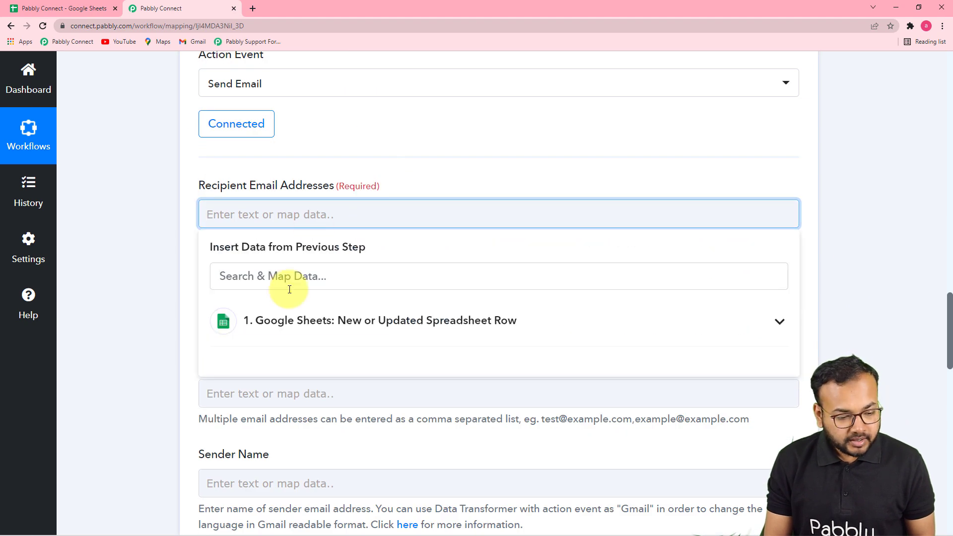
{"action": "left_click", "coordinate": [397, 320]}
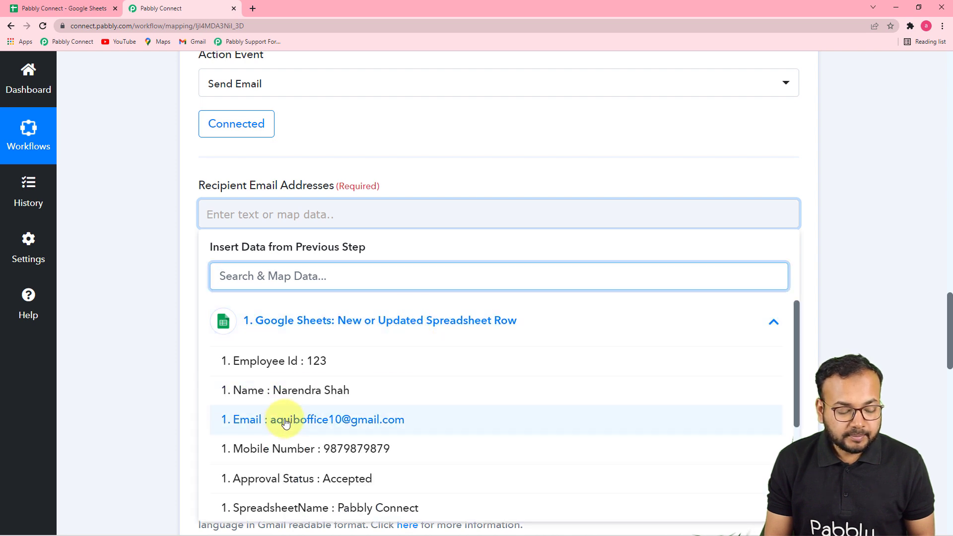
{"action": "left_click", "coordinate": [355, 420]}
{"action": "left_click", "coordinate": [180, 318]}
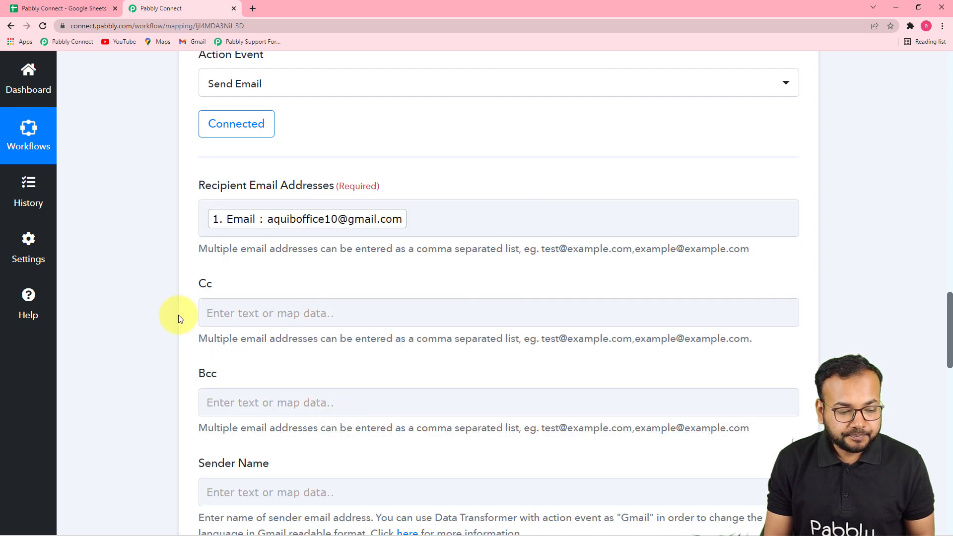
Step: Leave Cc and Bcc empty and enter the sender's full name as the Sender Name
{"action": "scroll", "coordinate": [178, 315], "scroll_direction": "down", "scroll_amount": 2}
{"action": "left_click", "coordinate": [212, 219]}
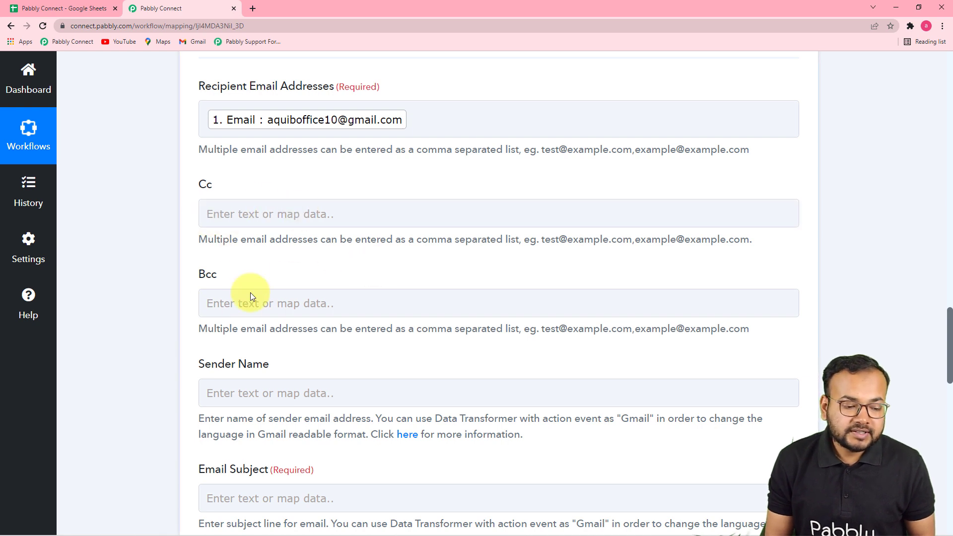
{"action": "scroll", "coordinate": [228, 295], "scroll_direction": "down", "scroll_amount": 1}
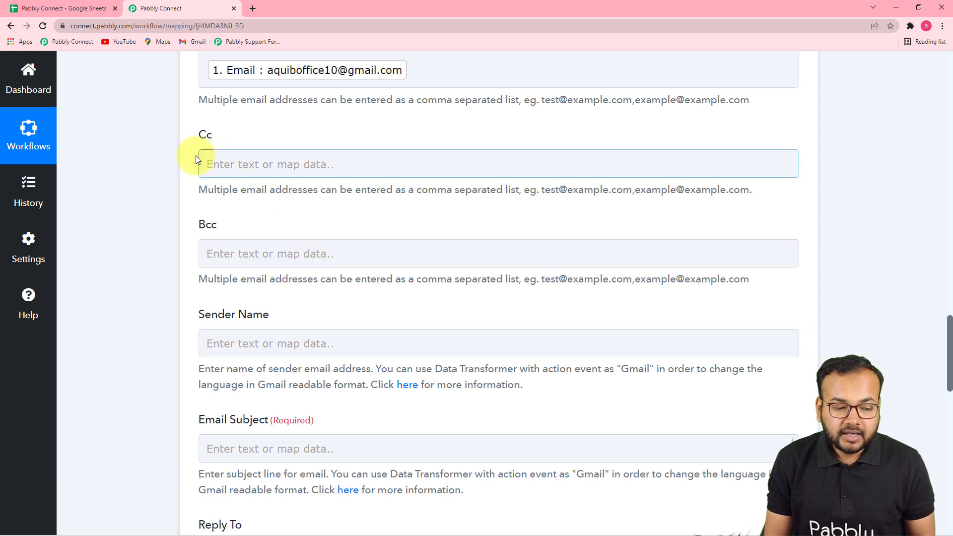
{"action": "scroll", "coordinate": [432, 255], "scroll_direction": "down", "scroll_amount": 3}
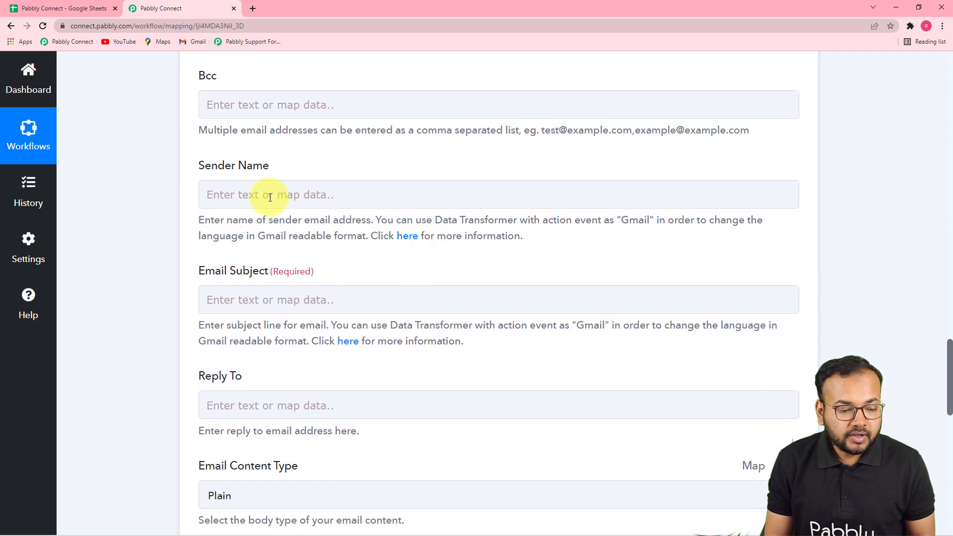
{"action": "left_click", "coordinate": [307, 204]}
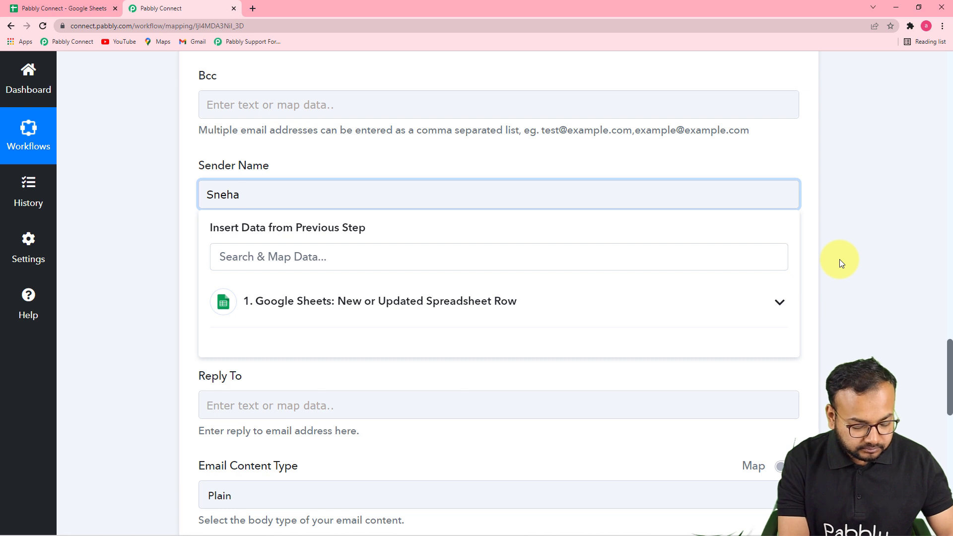
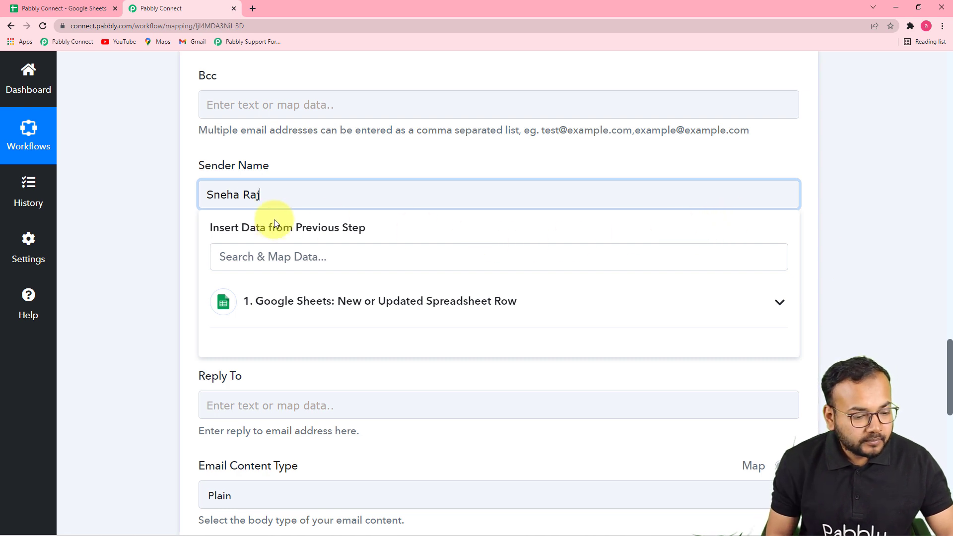
{"action": "left_click", "coordinate": [231, 219]}
Step: Set the email subject to "Your Resignation is" followed by the mapped Approval Status from Google Sheets and a full stop
{"action": "scroll", "coordinate": [221, 267], "scroll_direction": "down", "scroll_amount": 2}
{"action": "left_click", "coordinate": [310, 202]}
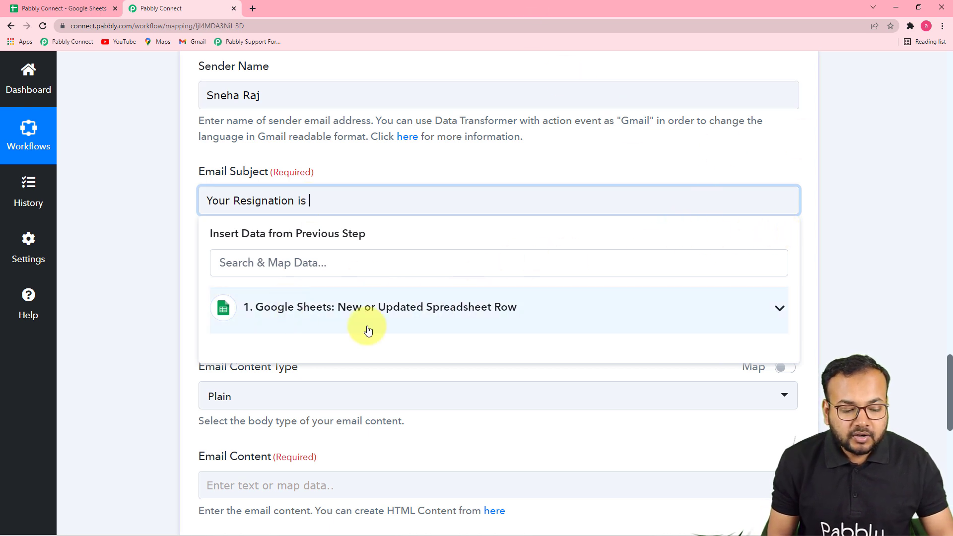
{"action": "left_click", "coordinate": [385, 312]}
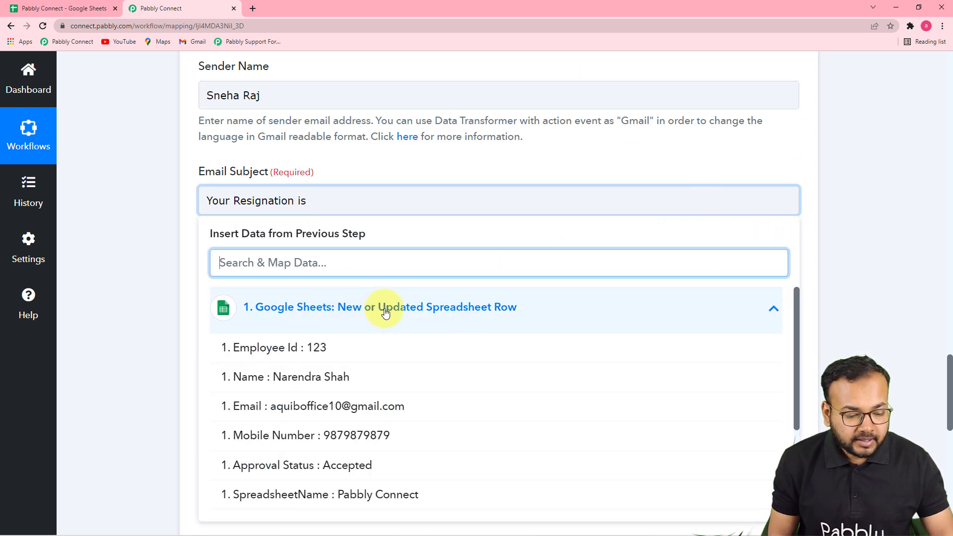
{"action": "scroll", "coordinate": [382, 430], "scroll_direction": "down", "scroll_amount": 2}
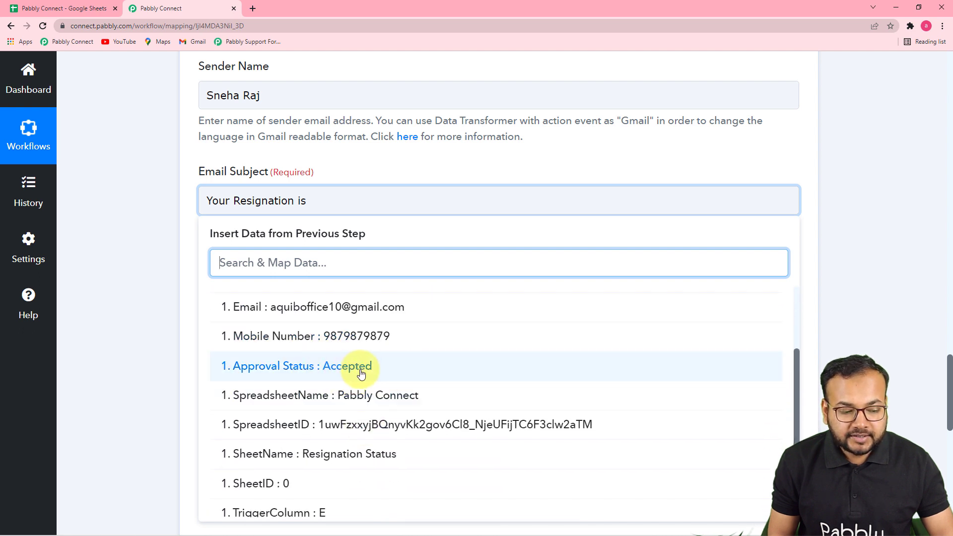
{"action": "left_click", "coordinate": [313, 372]}
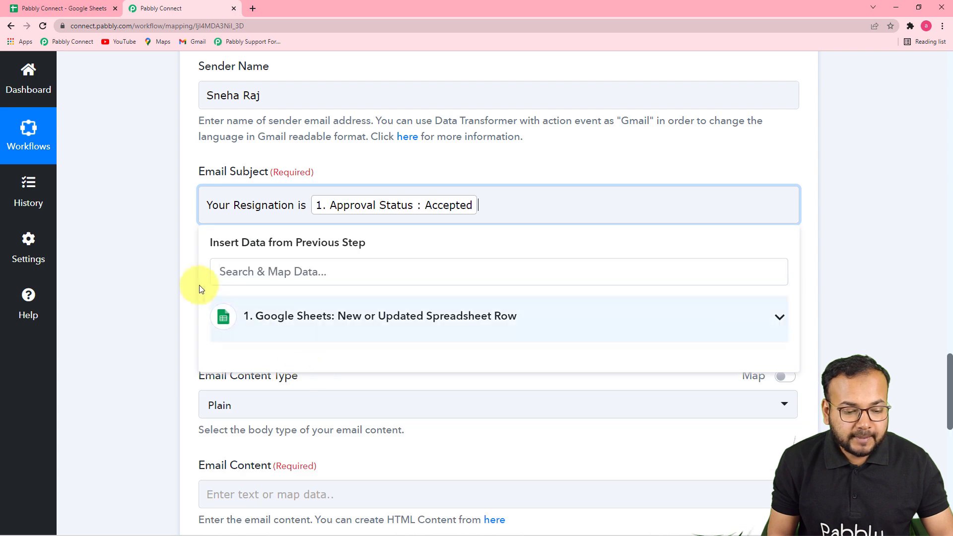
{"action": "type", "text": "."}
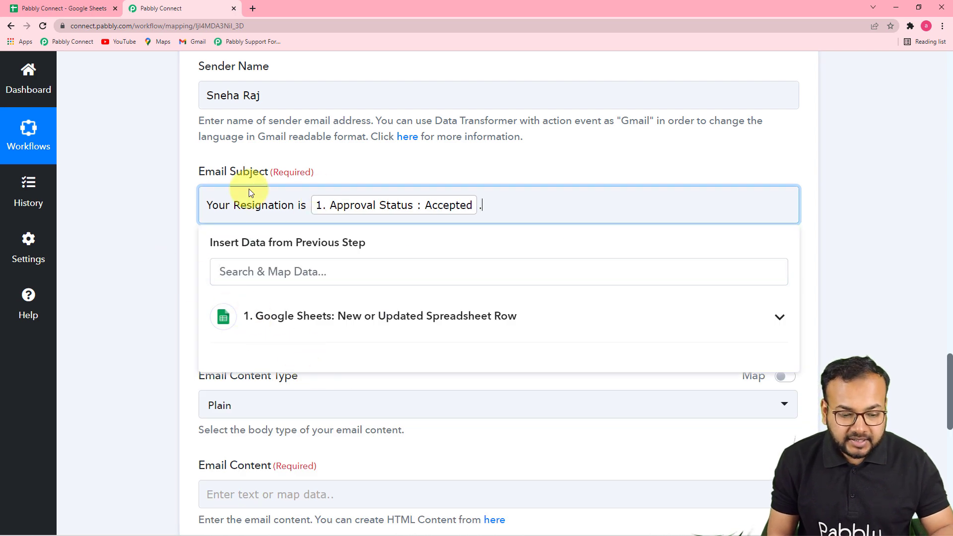
{"action": "left_click", "coordinate": [150, 226]}
Step: Leave Reply To empty and choose Plain as the email content type
{"action": "scroll", "coordinate": [150, 226], "scroll_direction": "down", "scroll_amount": 3}
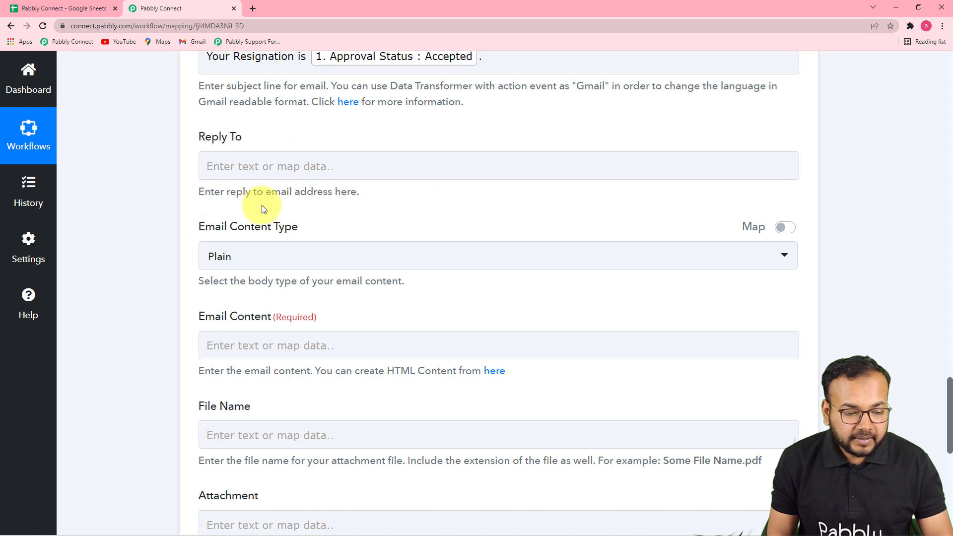
{"action": "scroll", "coordinate": [258, 204], "scroll_direction": "down", "scroll_amount": 2}
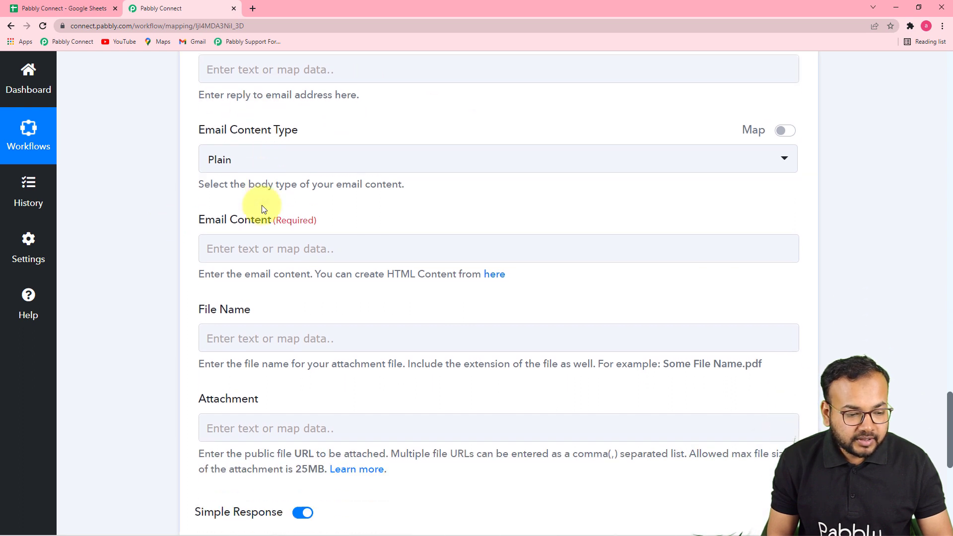
{"action": "left_click", "coordinate": [305, 162]}
{"action": "left_click", "coordinate": [248, 231]}
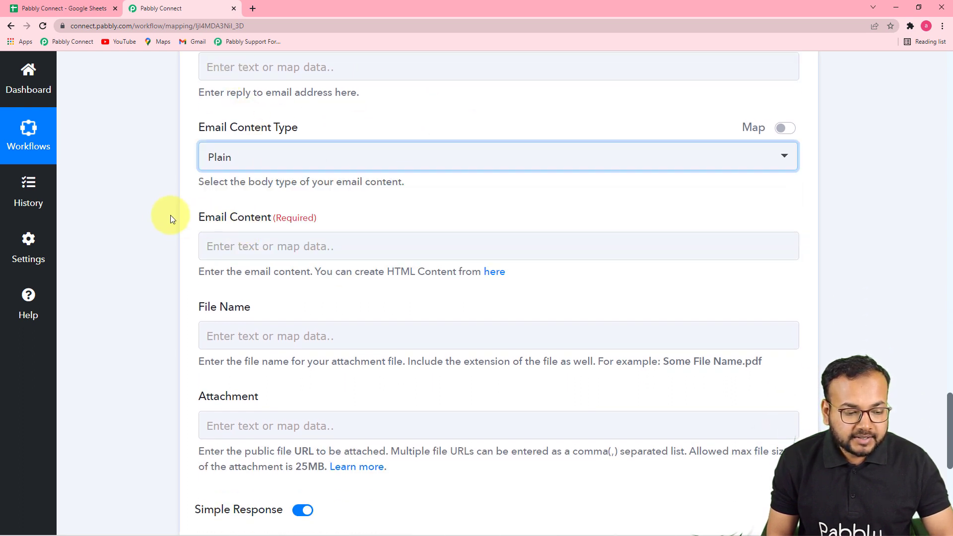
Step: Paste the prepared resignation reply into the email content, from the "Dear ," greeting to the "Team Pabbly Connect." sign-off
{"action": "scroll", "coordinate": [178, 271], "scroll_direction": "down", "scroll_amount": 2}
{"action": "left_click", "coordinate": [330, 157]}
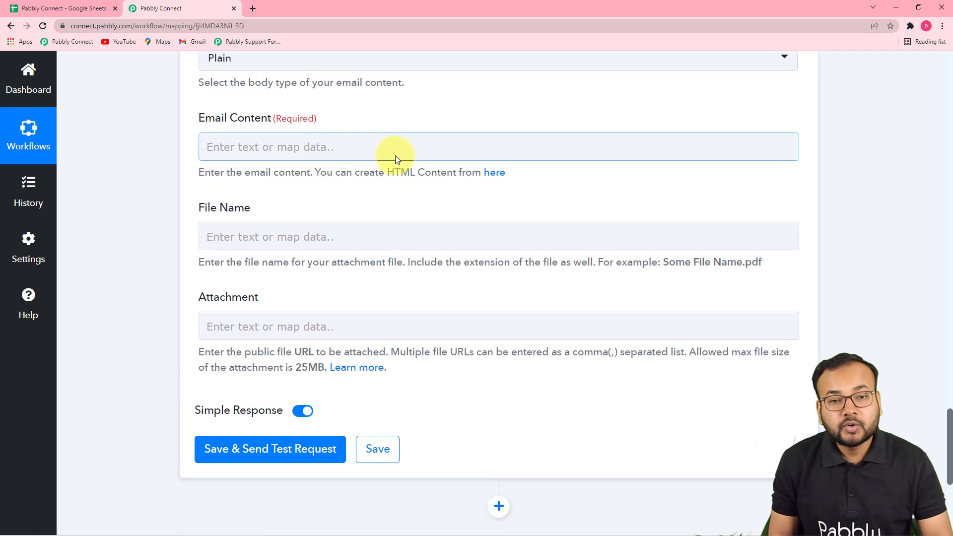
{"action": "scroll", "coordinate": [426, 207], "scroll_direction": "up", "scroll_amount": 4}
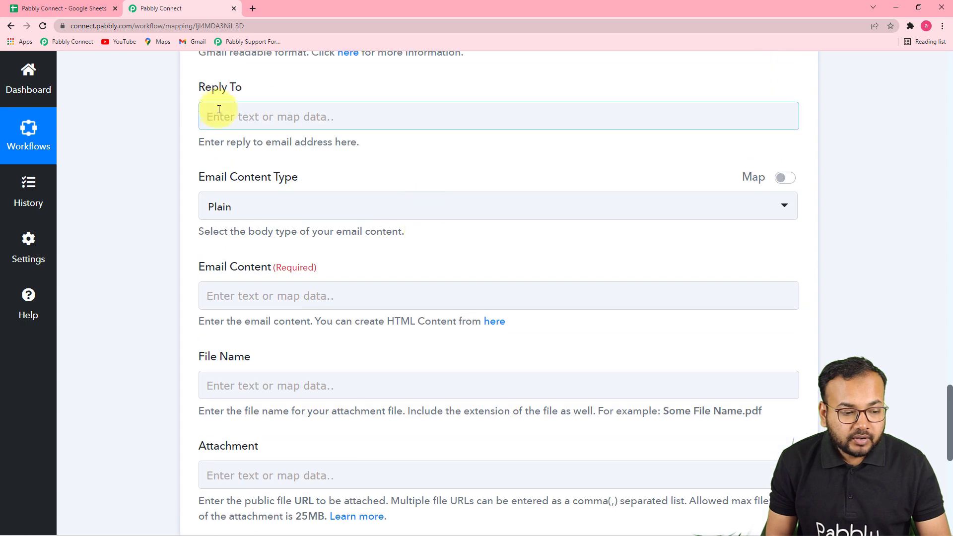
{"action": "scroll", "coordinate": [277, 194], "scroll_direction": "up", "scroll_amount": 3}
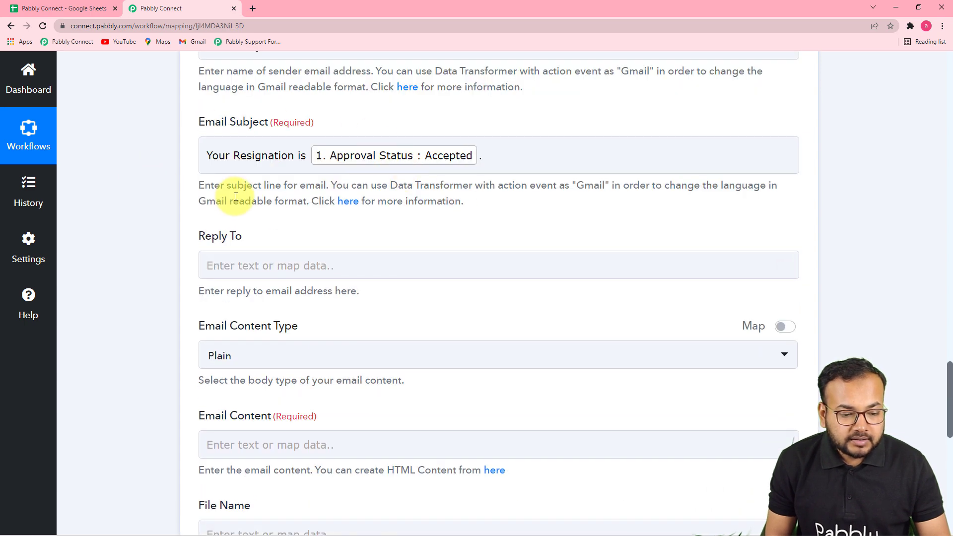
{"action": "scroll", "coordinate": [376, 247], "scroll_direction": "down", "scroll_amount": 5}
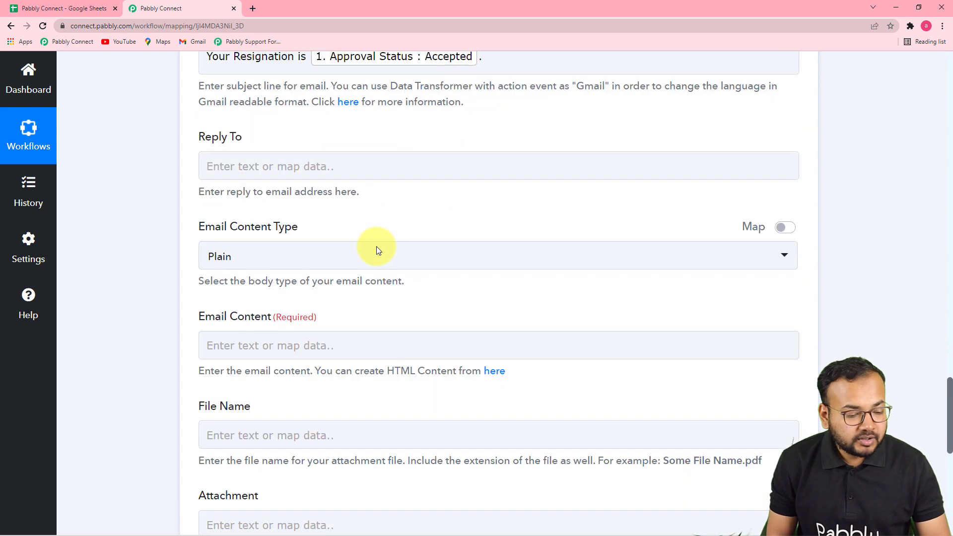
{"action": "left_click", "coordinate": [216, 198]}
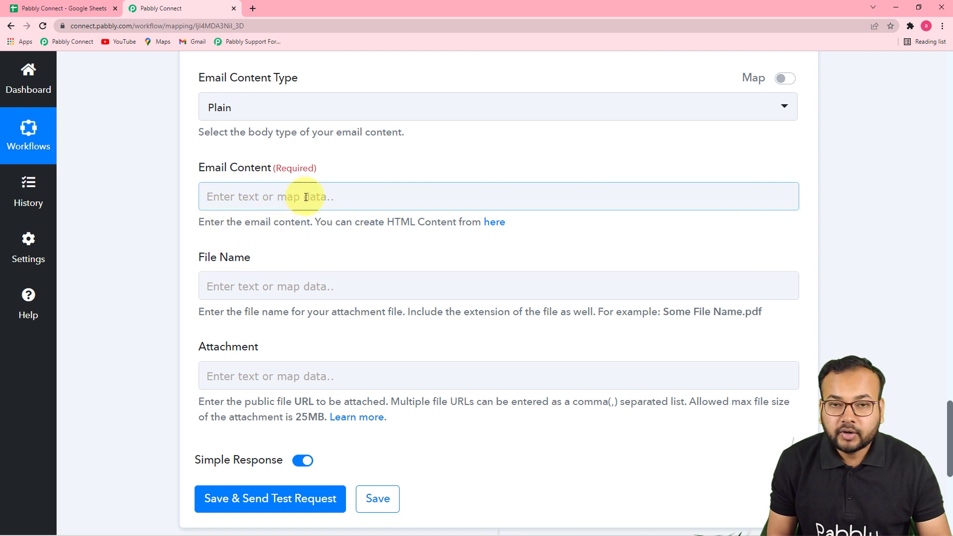
{"action": "type", "text": "Dear , Your resignation letter by management. We wish you all the best for your future endeavours. Regards  Team Pabbly Connect."}
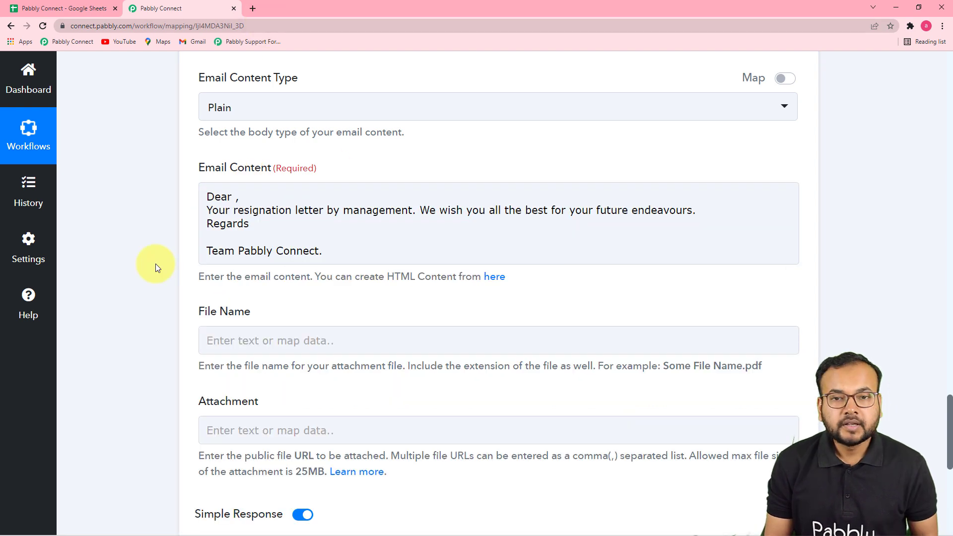
Step: Insert the mapped Name field from Google Sheets after "Dear" in the email content's greeting
{"action": "left_click", "coordinate": [234, 227]}
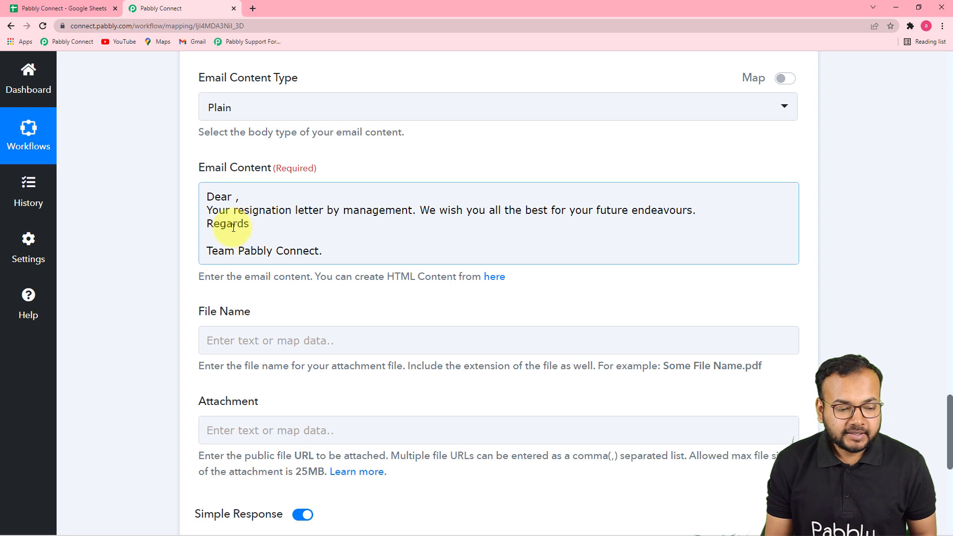
{"action": "left_click", "coordinate": [235, 198]}
{"action": "type", "text": ","}
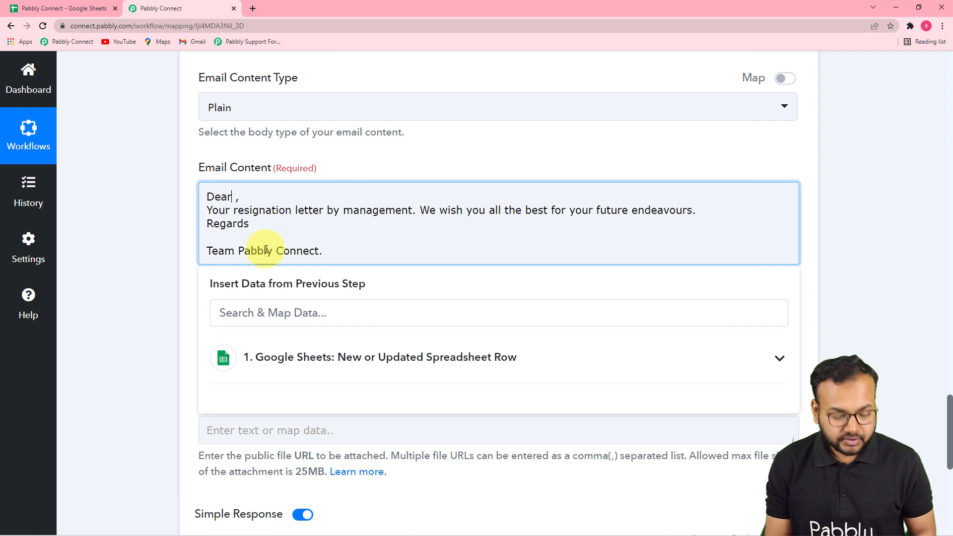
{"action": "left_click", "coordinate": [327, 360]}
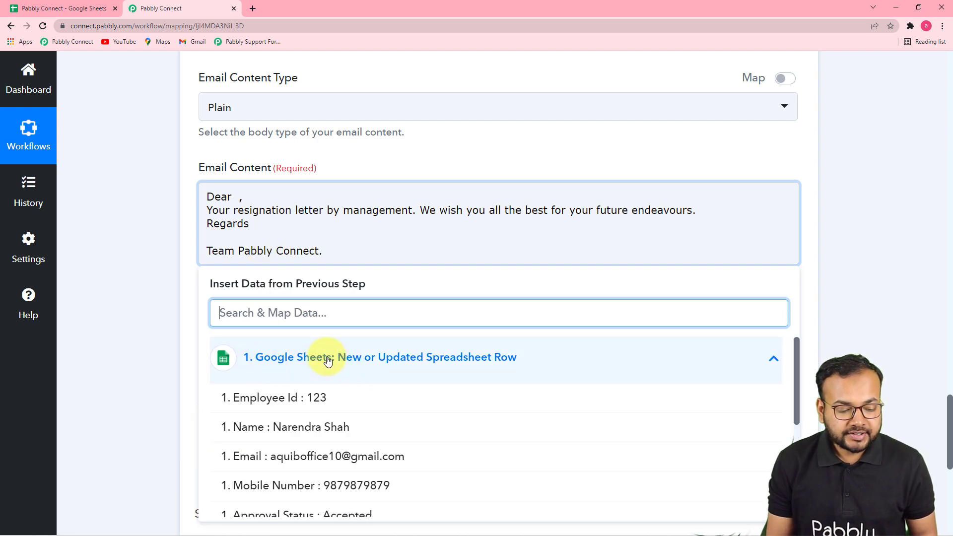
{"action": "left_click", "coordinate": [328, 426]}
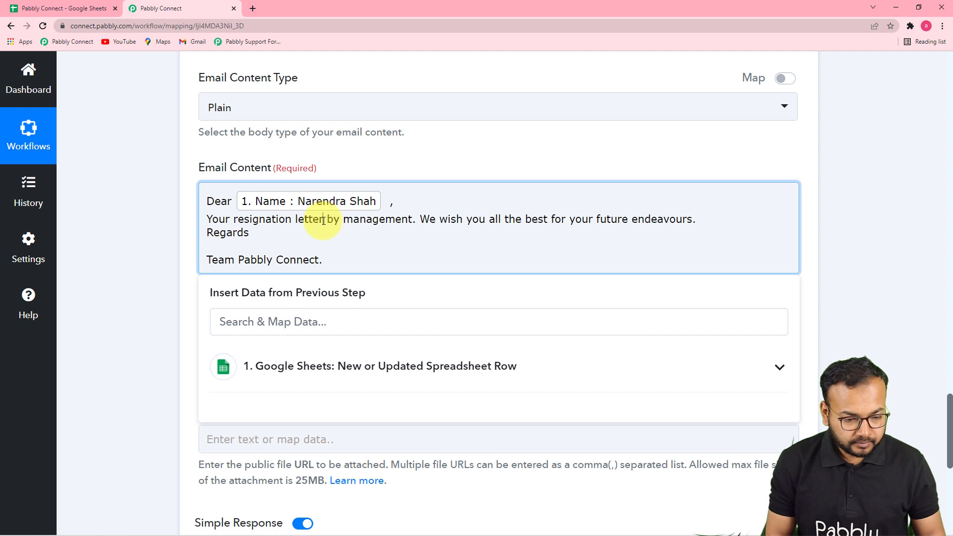
Step: Add "is" and the mapped Approval Status after "Your resignation letter" in the email content
{"action": "type", "text": "is"}
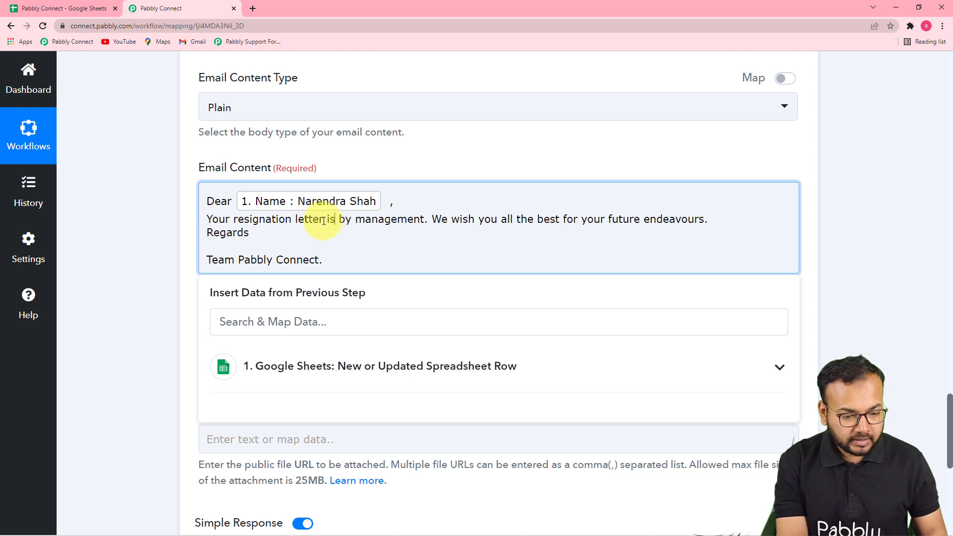
{"action": "left_click", "coordinate": [302, 366]}
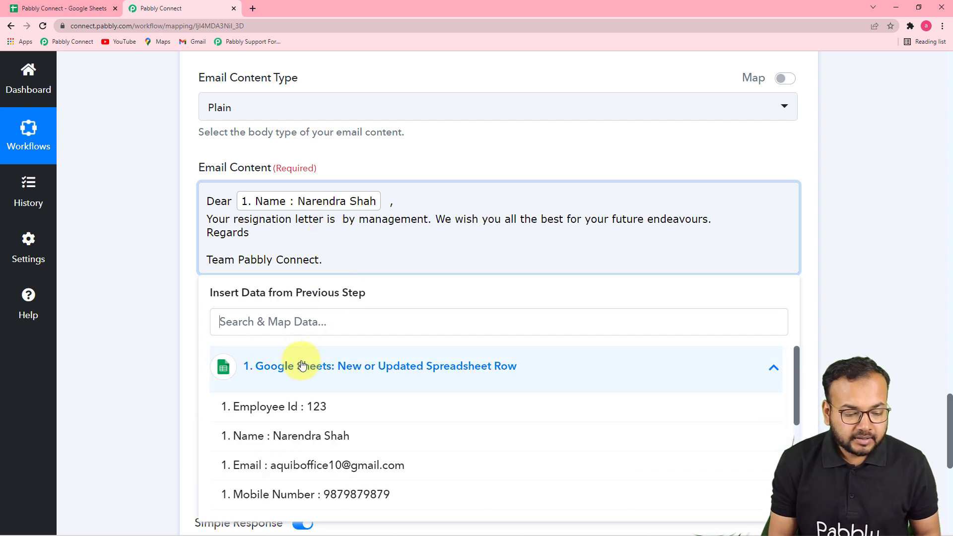
{"action": "scroll", "coordinate": [288, 470], "scroll_direction": "down", "scroll_amount": 2}
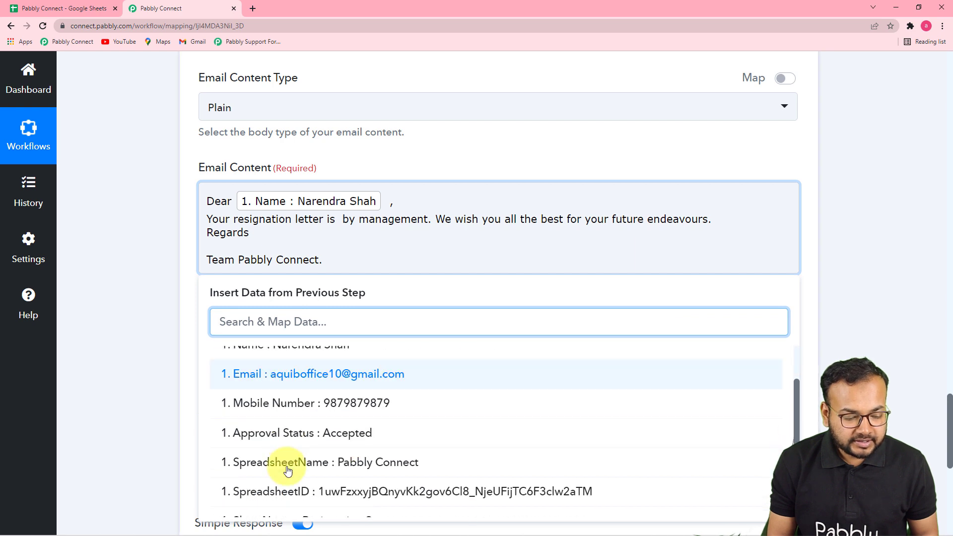
{"action": "scroll", "coordinate": [288, 471], "scroll_direction": "down", "scroll_amount": 2}
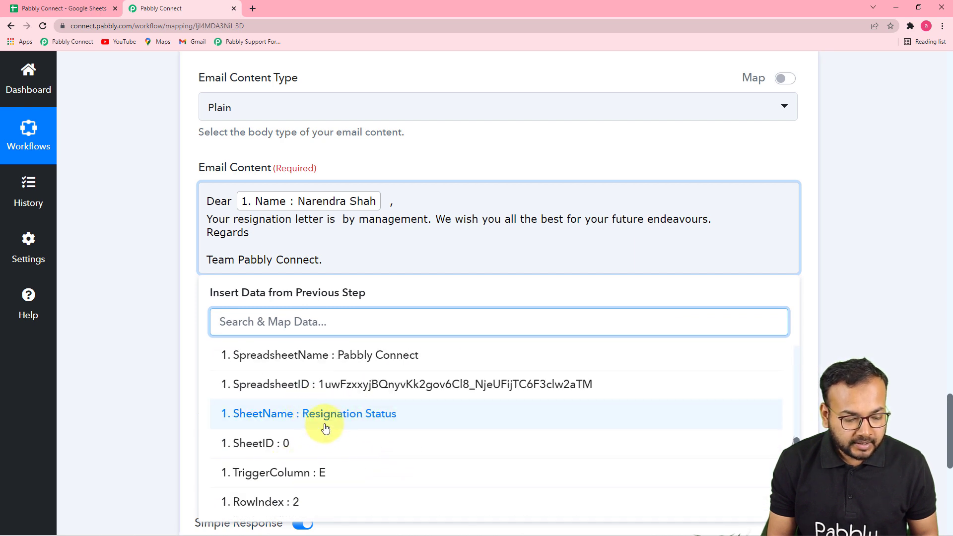
{"action": "scroll", "coordinate": [348, 383], "scroll_direction": "up", "scroll_amount": 3}
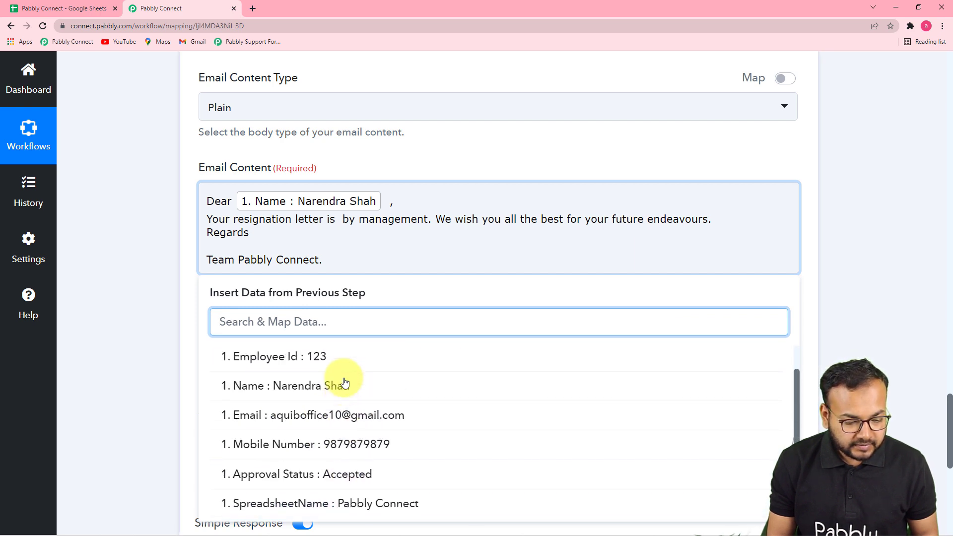
{"action": "scroll", "coordinate": [344, 387], "scroll_direction": "down", "scroll_amount": 2}
{"action": "left_click", "coordinate": [344, 387]}
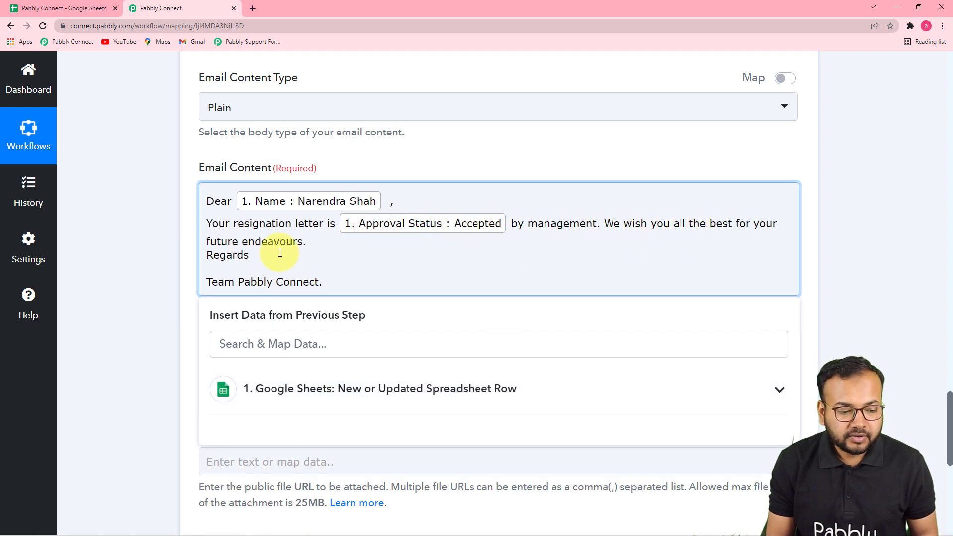
Step: Review the Gmail action's fields, including the email content, file name, attachment, subject and recipient, leaving the attachment fields empty
{"action": "left_click", "coordinate": [162, 239]}
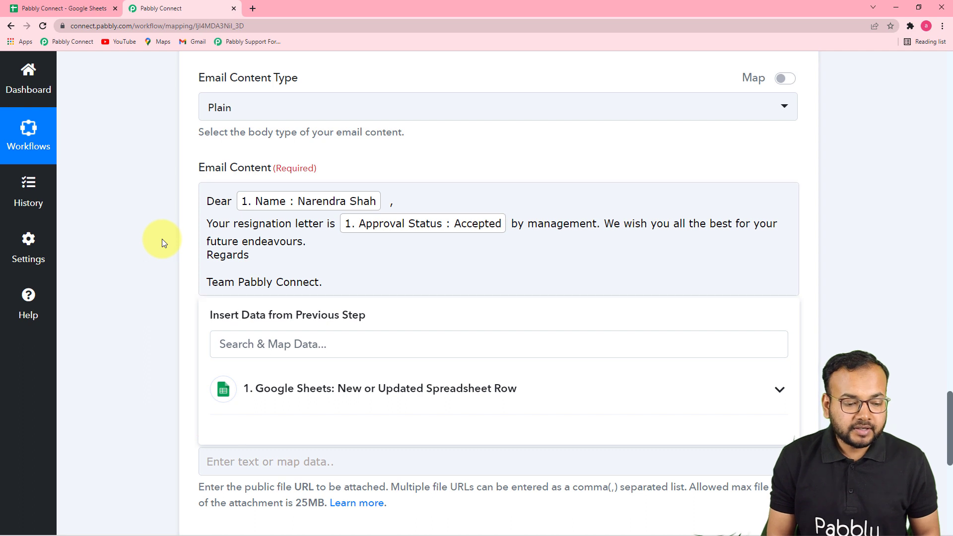
{"action": "left_click", "coordinate": [306, 258]}
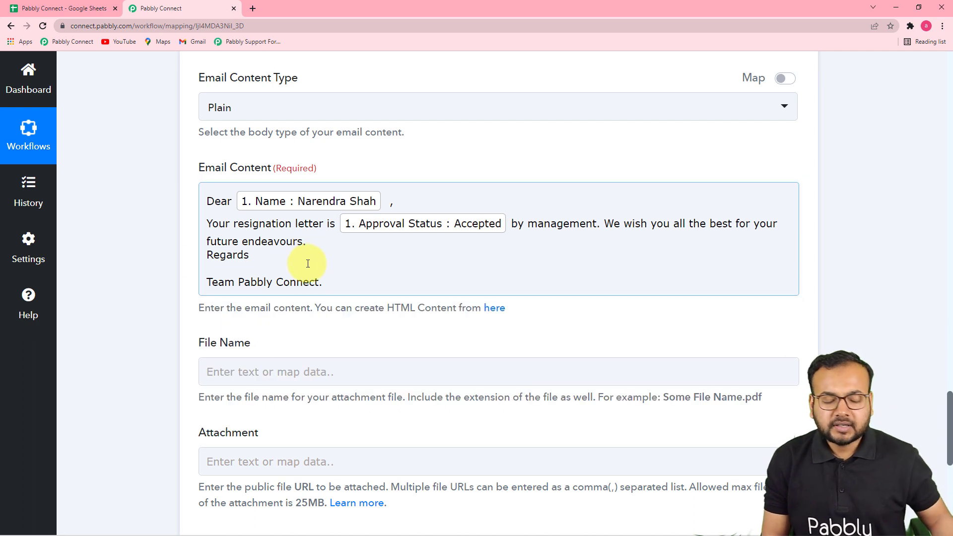
{"action": "left_click", "coordinate": [151, 225]}
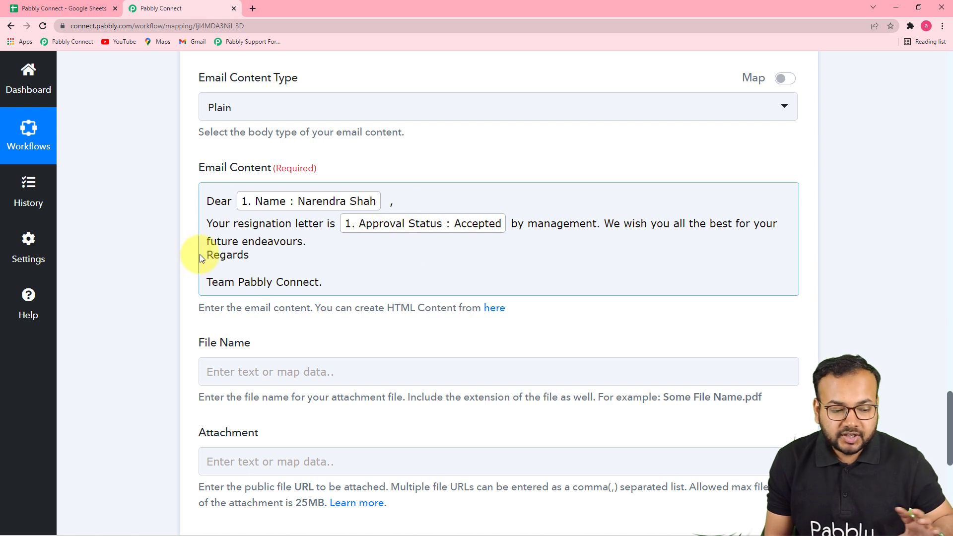
{"action": "scroll", "coordinate": [149, 264], "scroll_direction": "down", "scroll_amount": 3}
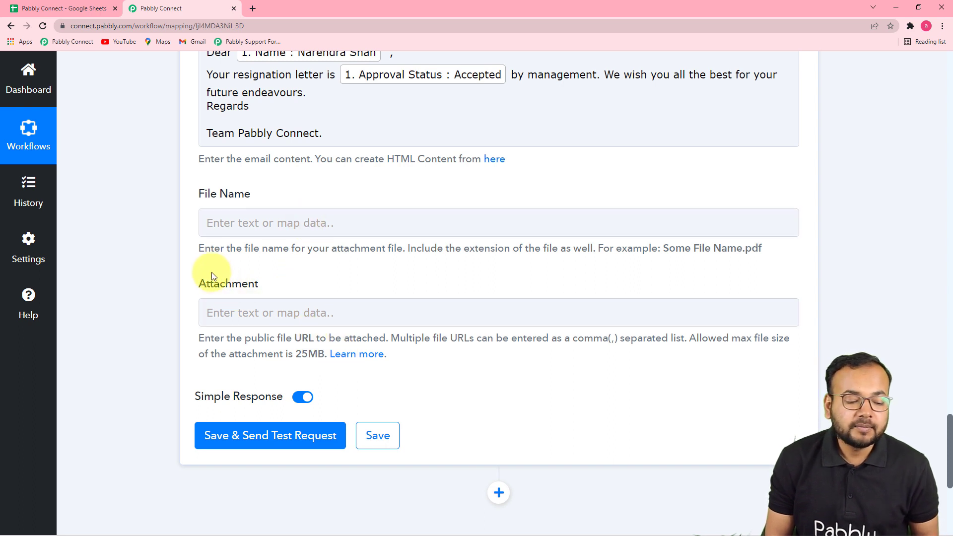
{"action": "left_click", "coordinate": [254, 320]}
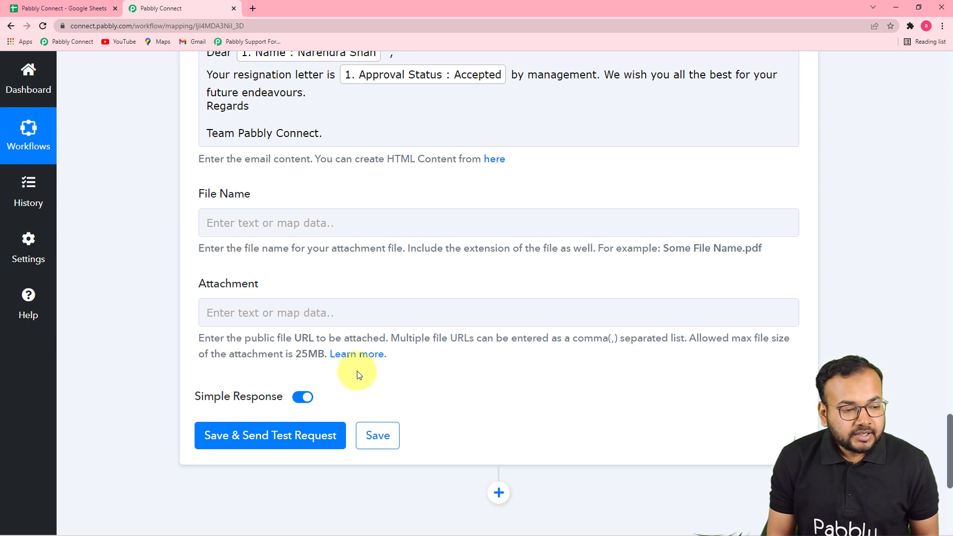
{"action": "scroll", "coordinate": [495, 376], "scroll_direction": "up", "scroll_amount": 13}
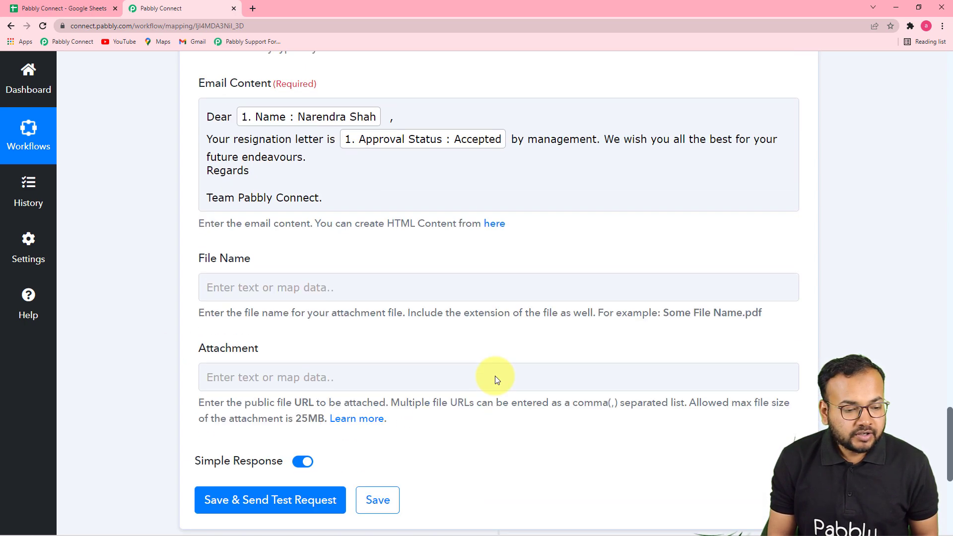
{"action": "scroll", "coordinate": [520, 410], "scroll_direction": "up", "scroll_amount": 3}
{"action": "scroll", "coordinate": [519, 410], "scroll_direction": "down", "scroll_amount": 13}
{"action": "scroll", "coordinate": [520, 410], "scroll_direction": "down", "scroll_amount": 3}
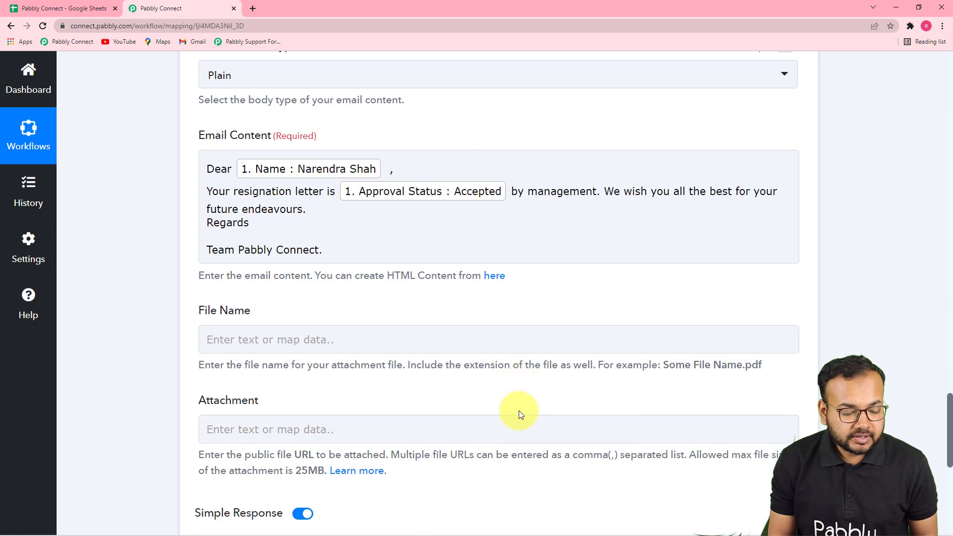
{"action": "scroll", "coordinate": [405, 390], "scroll_direction": "up", "scroll_amount": 3}
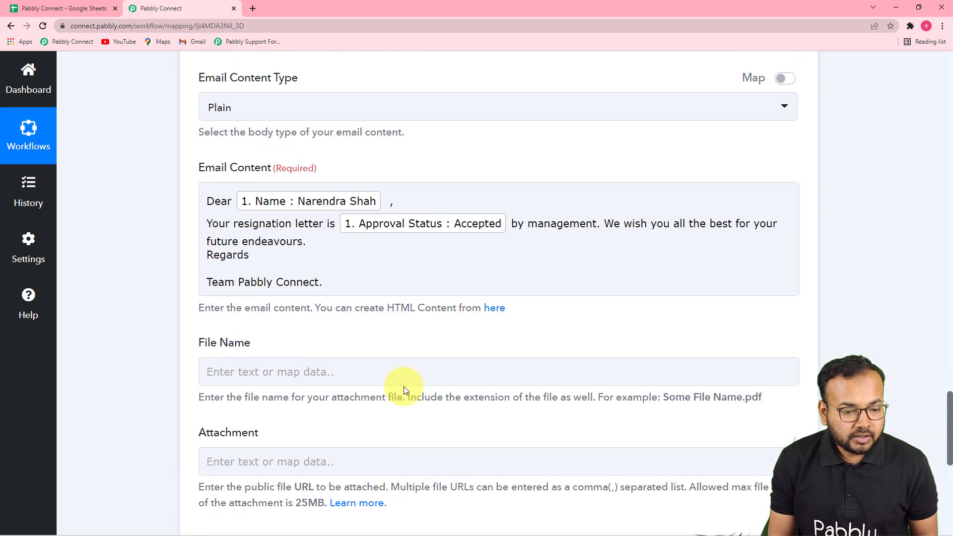
{"action": "scroll", "coordinate": [404, 386], "scroll_direction": "up", "scroll_amount": 8}
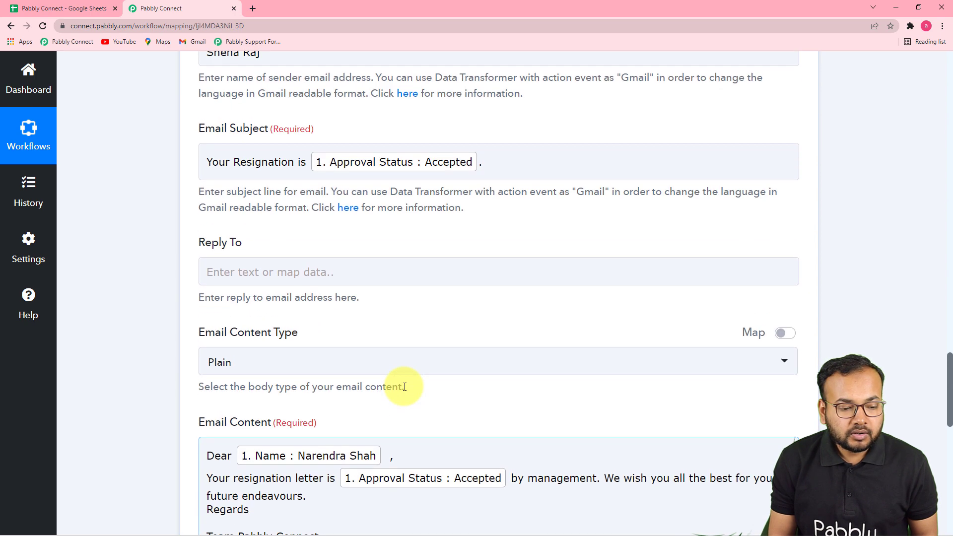
{"action": "scroll", "coordinate": [278, 212], "scroll_direction": "up", "scroll_amount": 6}
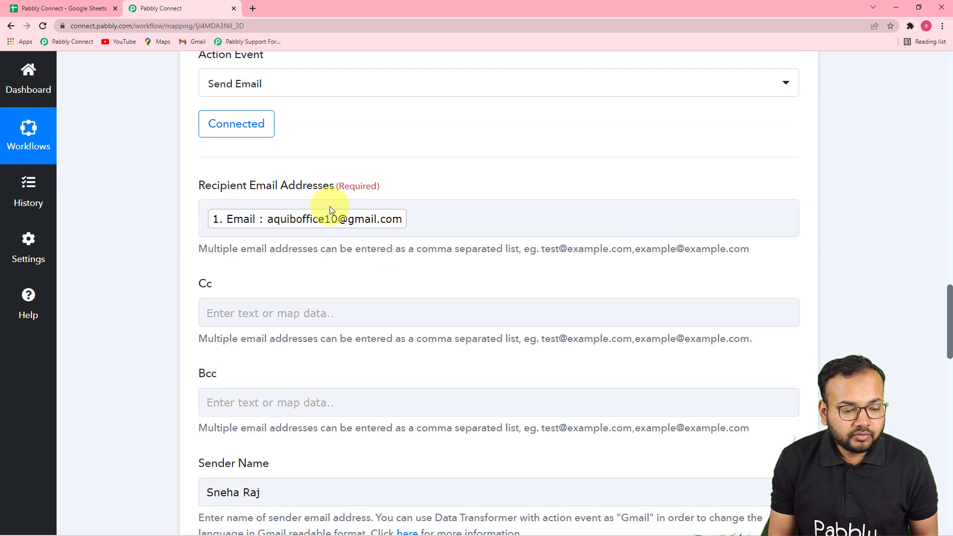
Step: Open the first employee's Gmail inbox in a new browser tab to check it, and return to the Pabbly Connect workflow
{"action": "left_click", "coordinate": [252, 8]}
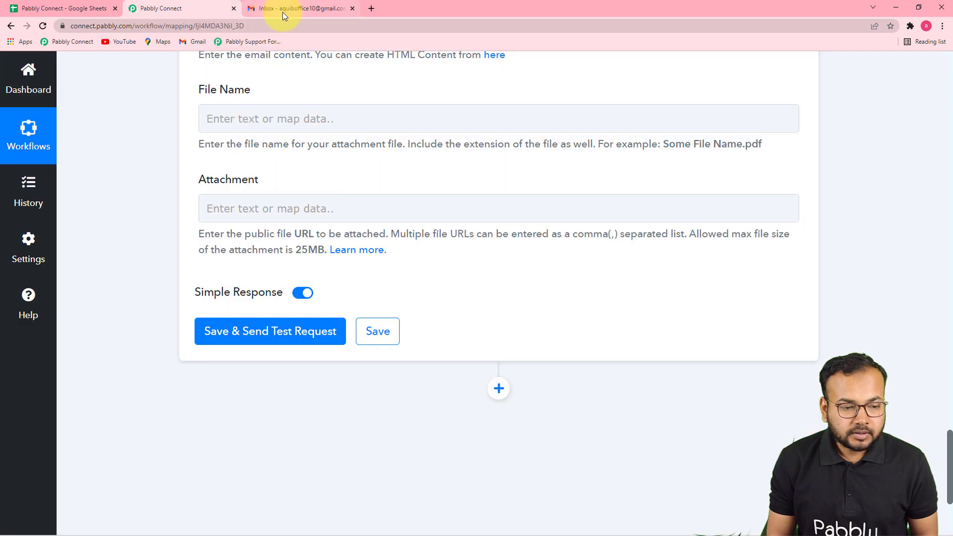
{"action": "left_click", "coordinate": [283, 8]}
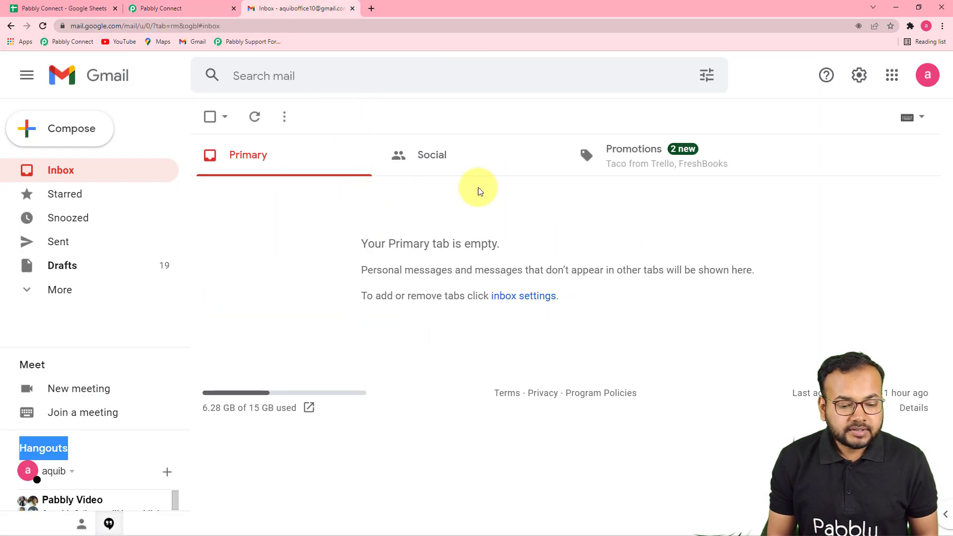
{"action": "left_click", "coordinate": [210, 9]}
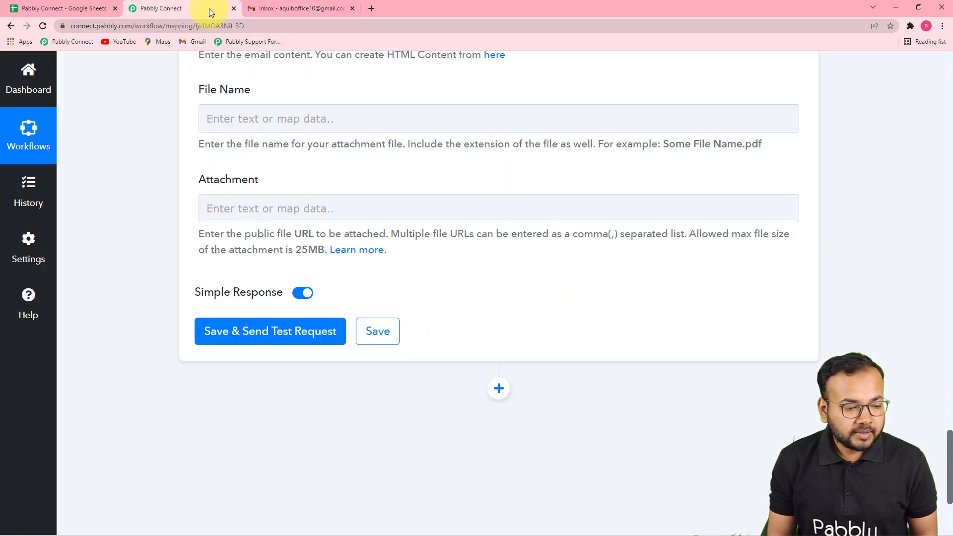
Step: Save the Gmail action with a test request and open the "Your Resignation is Accepted." email in the recipient's inbox
{"action": "left_click", "coordinate": [257, 334]}
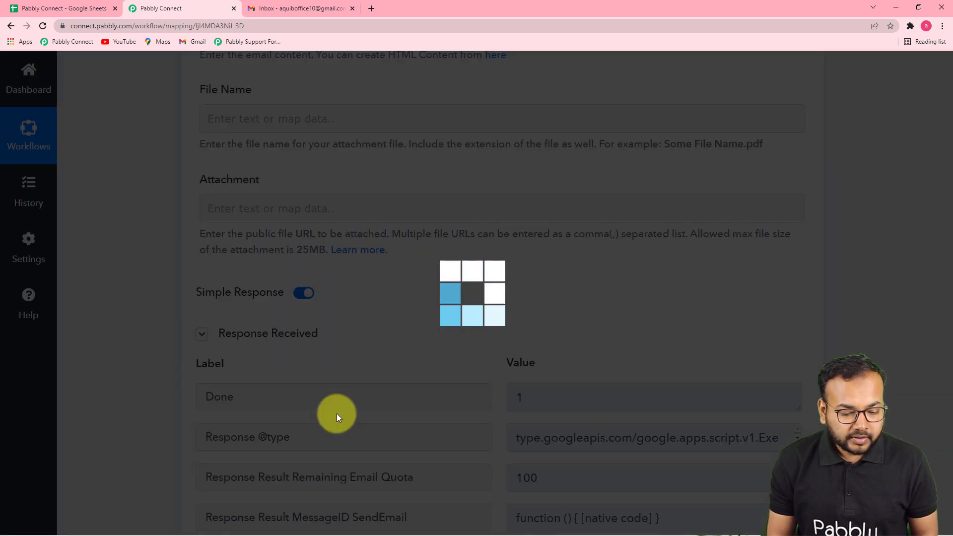
{"action": "scroll", "coordinate": [337, 413], "scroll_direction": "down", "scroll_amount": 3}
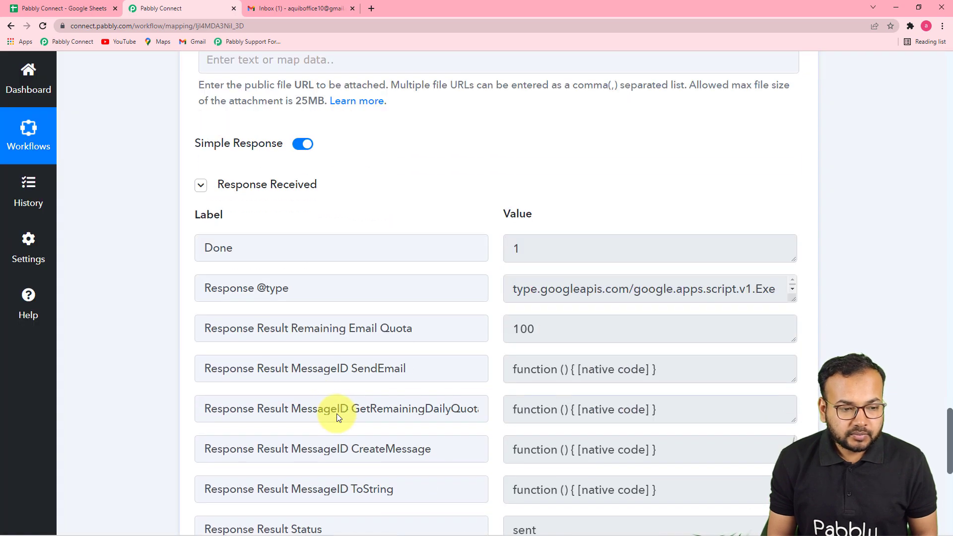
{"action": "left_click", "coordinate": [289, 7]}
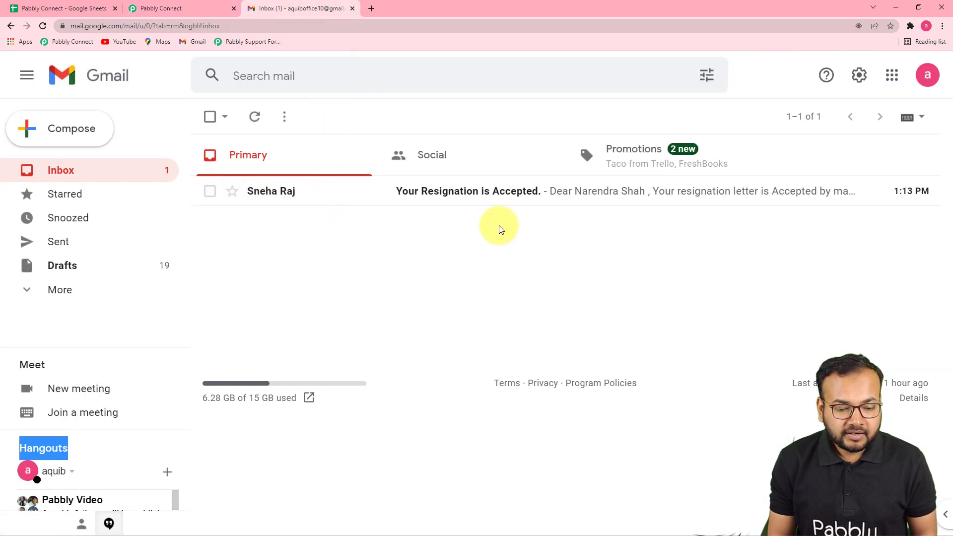
{"action": "left_click", "coordinate": [505, 201]}
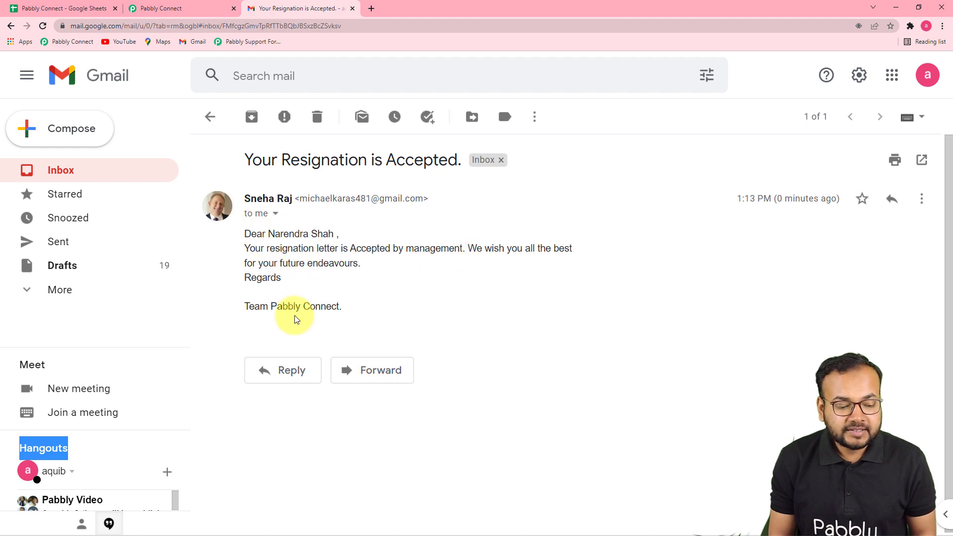
Step: Review in Pabbly Connect how the Google Sheets response data maps to the Gmail action's recipient, subject and email content
{"action": "left_click", "coordinate": [189, 5]}
{"action": "scroll", "coordinate": [437, 353], "scroll_direction": "up", "scroll_amount": 10}
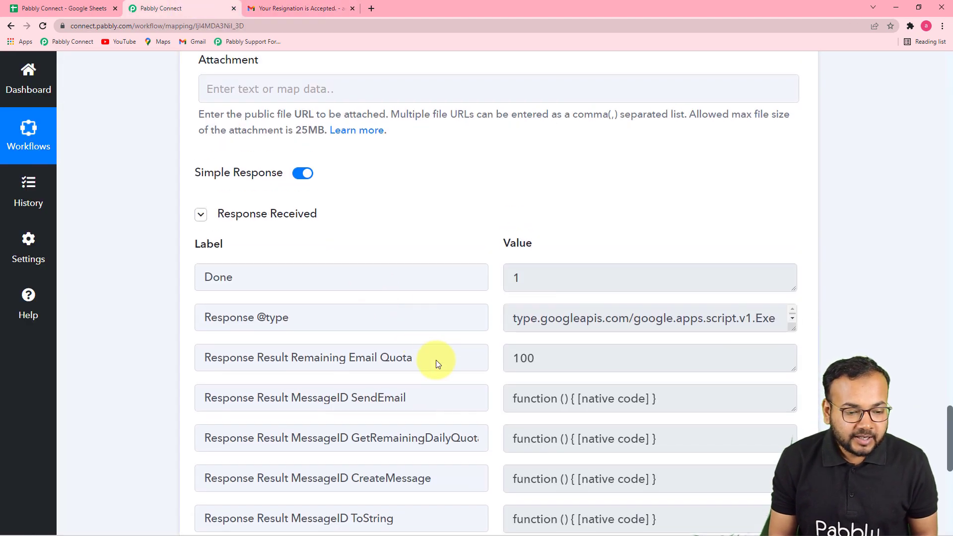
{"action": "scroll", "coordinate": [213, 298], "scroll_direction": "up", "scroll_amount": 7}
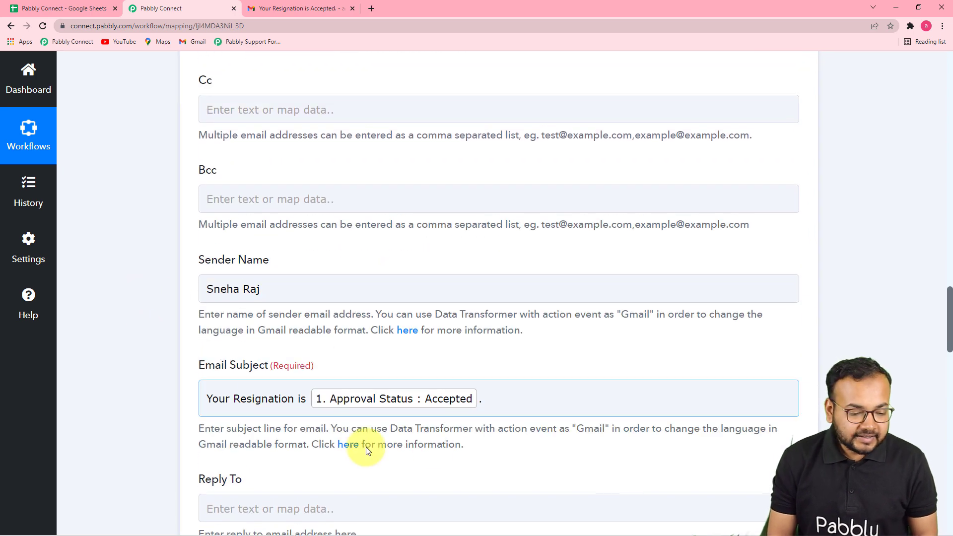
{"action": "scroll", "coordinate": [458, 447], "scroll_direction": "down", "scroll_amount": 3}
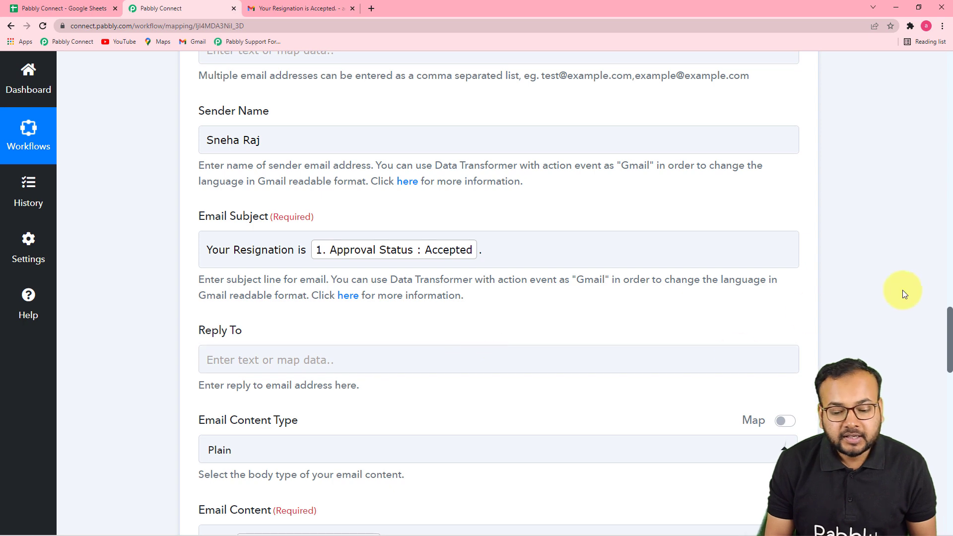
{"action": "scroll", "coordinate": [913, 309], "scroll_direction": "up", "scroll_amount": 2}
{"action": "scroll", "coordinate": [859, 329], "scroll_direction": "up", "scroll_amount": 15}
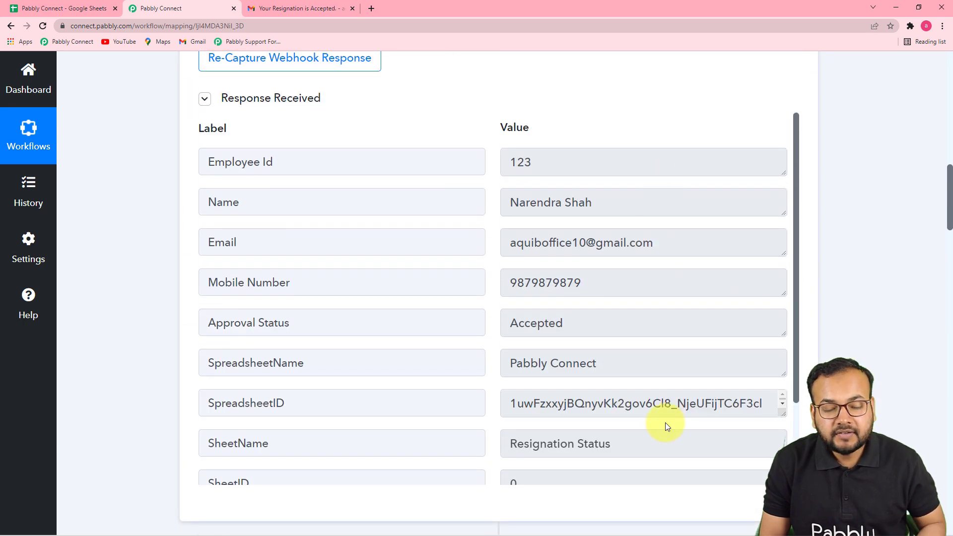
{"action": "scroll", "coordinate": [904, 422], "scroll_direction": "down", "scroll_amount": 14}
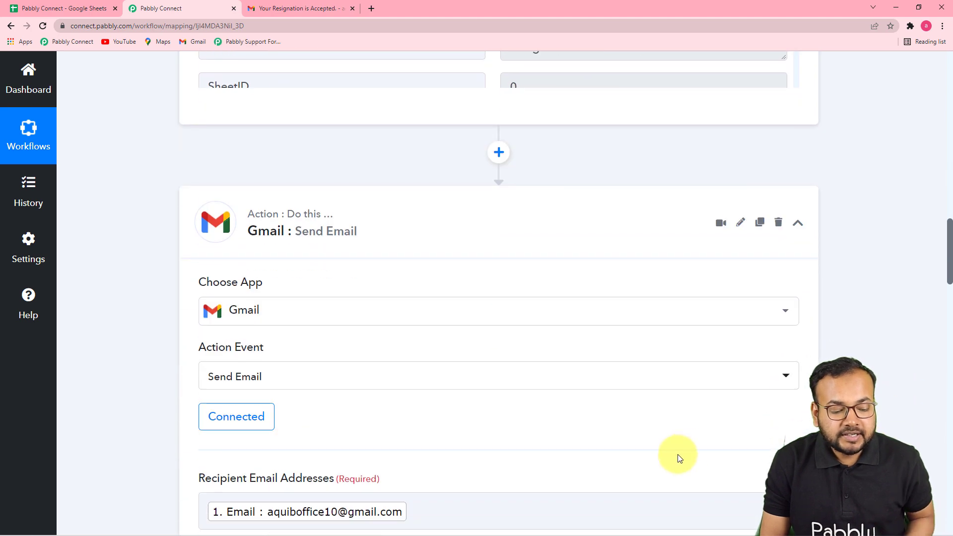
{"action": "scroll", "coordinate": [508, 322], "scroll_direction": "down", "scroll_amount": 1}
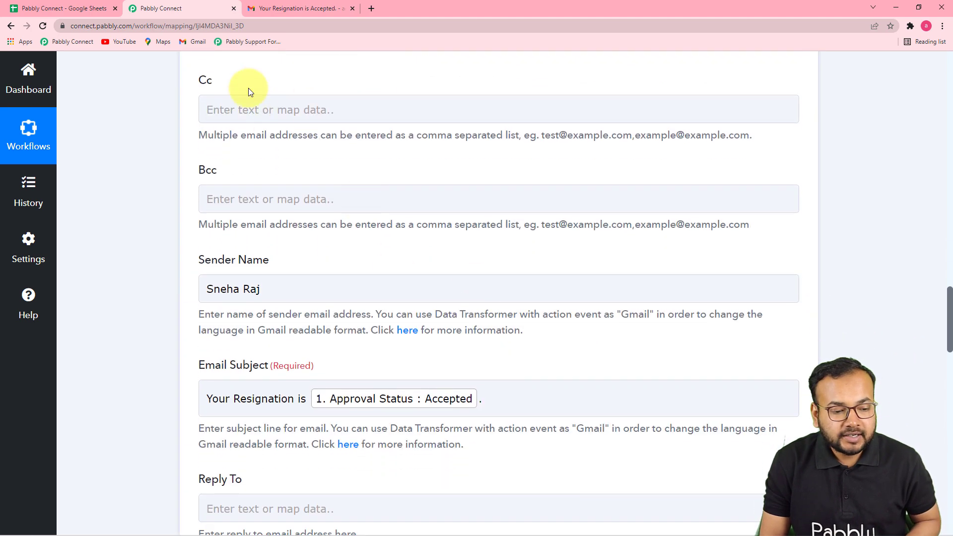
{"action": "scroll", "coordinate": [516, 196], "scroll_direction": "up", "scroll_amount": 3}
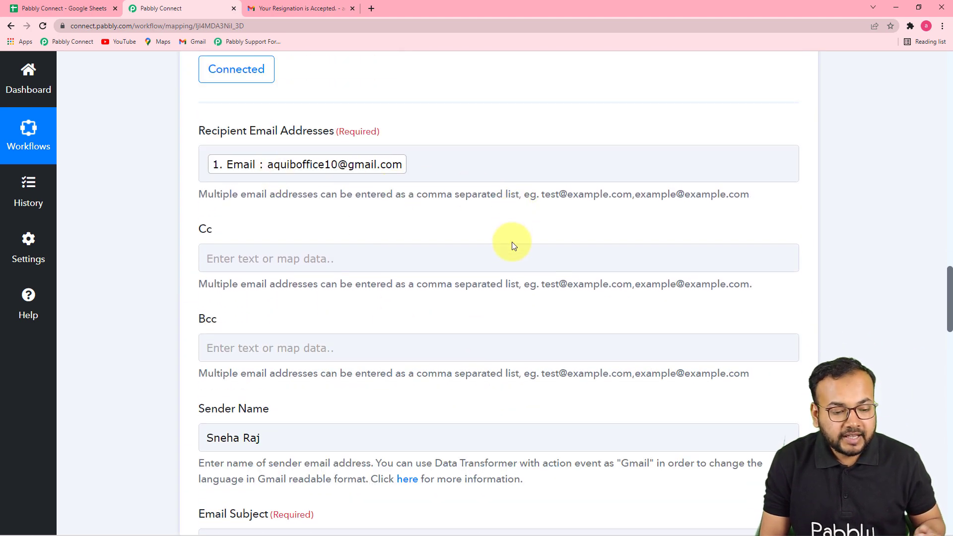
{"action": "scroll", "coordinate": [513, 243], "scroll_direction": "up", "scroll_amount": 7}
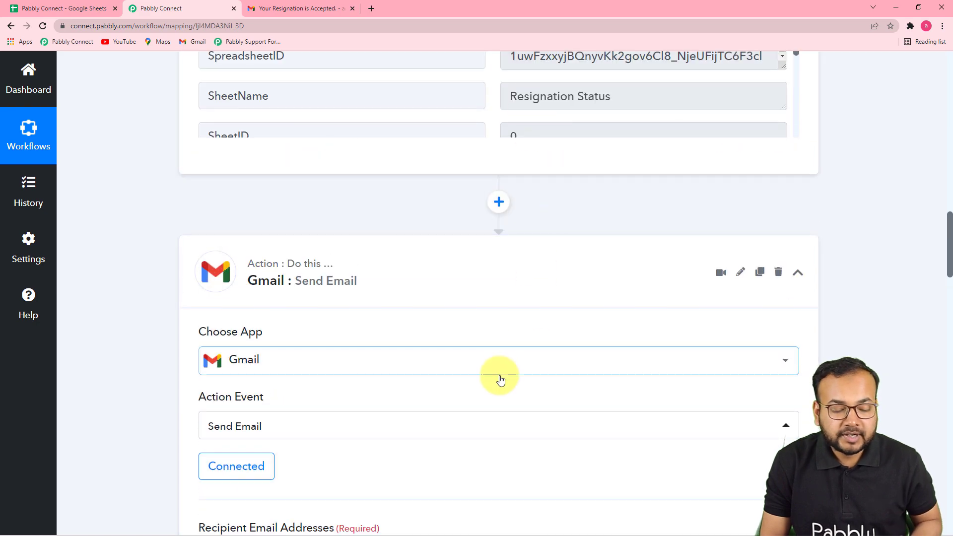
{"action": "scroll", "coordinate": [500, 378], "scroll_direction": "down", "scroll_amount": 10}
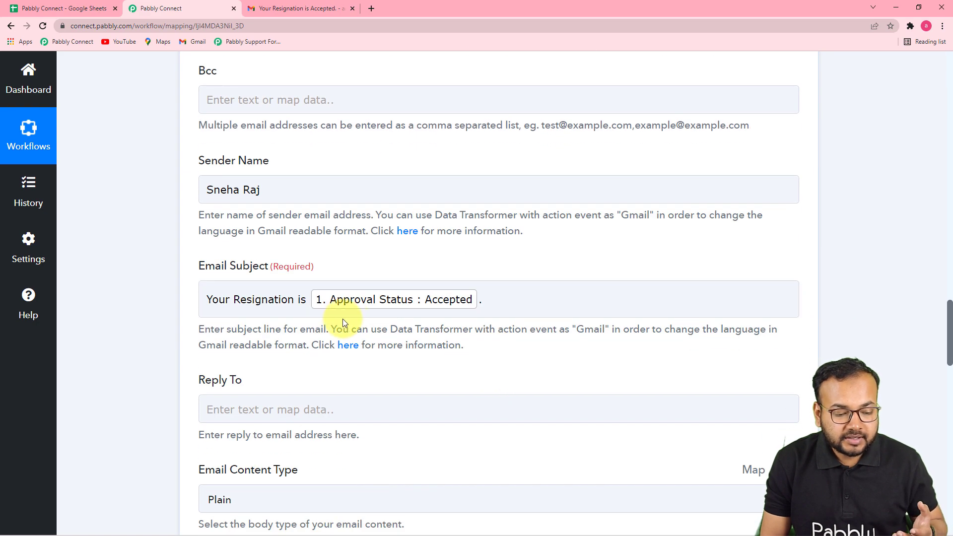
{"action": "scroll", "coordinate": [462, 323], "scroll_direction": "down", "scroll_amount": 7}
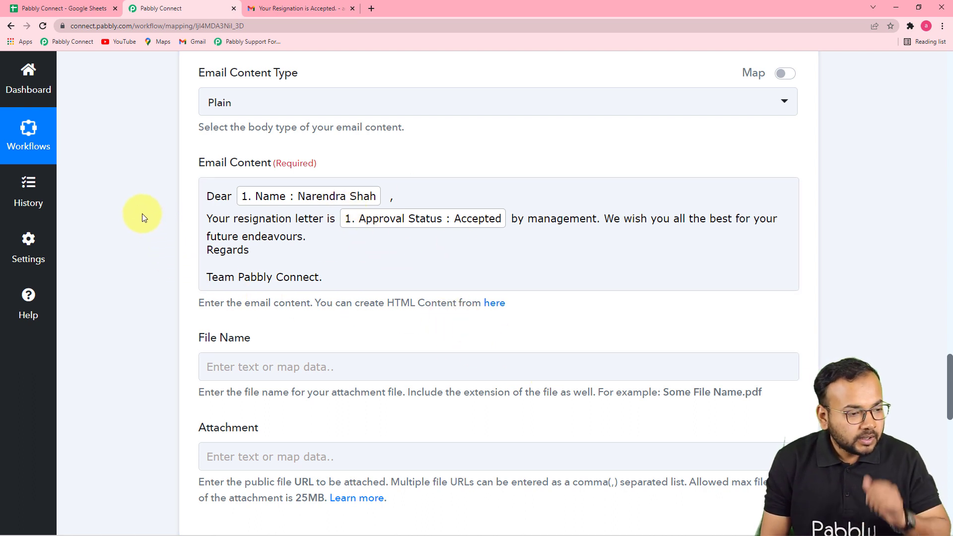
Step: Check the employee rows in the Google Sheet and open the row 3 employee's Gmail inbox in a new browser tab
{"action": "left_click", "coordinate": [88, 8]}
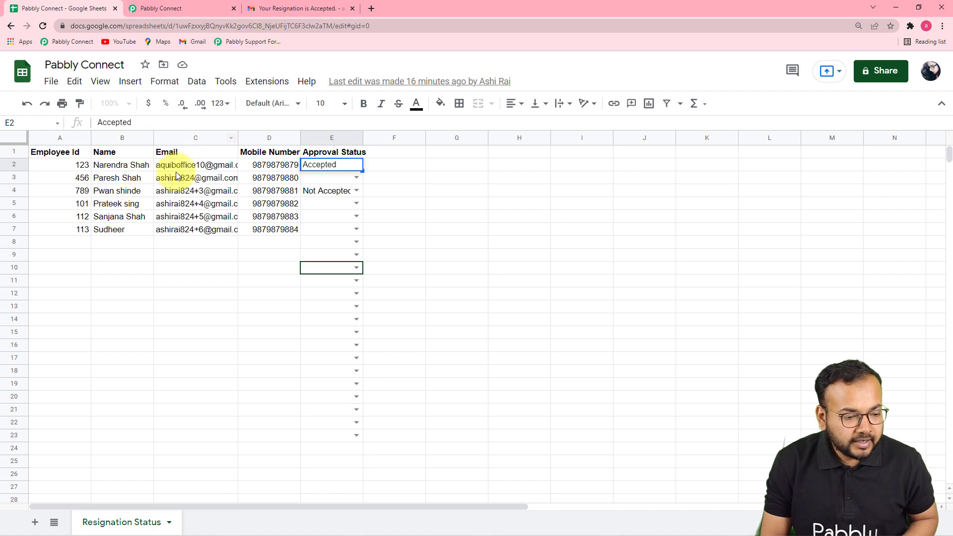
{"action": "left_click", "coordinate": [369, 12]}
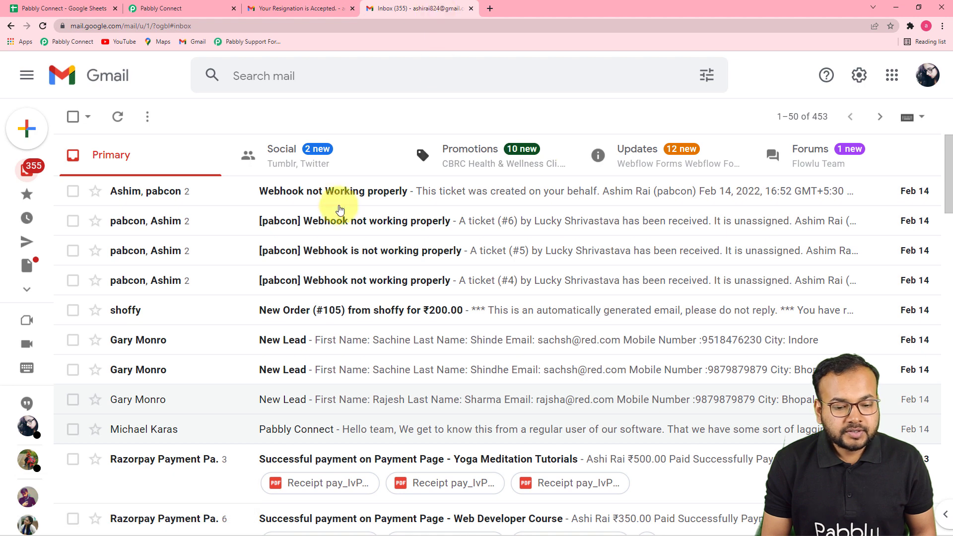
{"action": "left_click", "coordinate": [79, 9]}
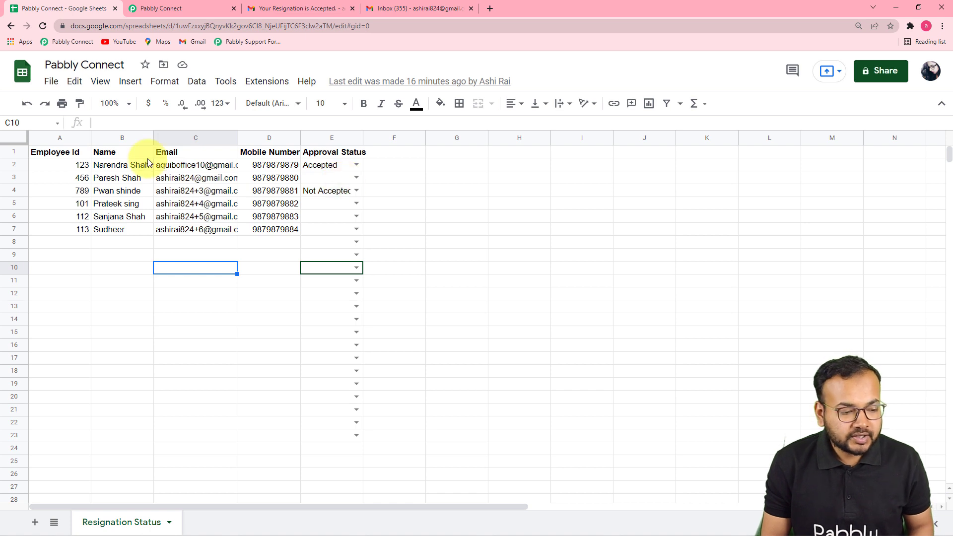
Step: Set the Approval Status in row 3 to Not Accepted and open the "Your Resignation is Not Accepted." email in that employee's Gmail inbox
{"action": "left_click", "coordinate": [356, 178]}
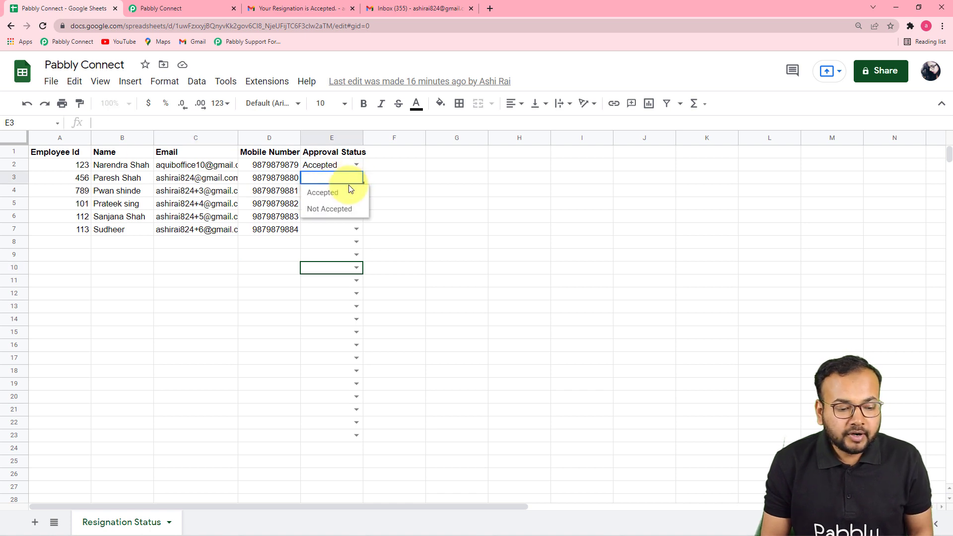
{"action": "left_click", "coordinate": [315, 217]}
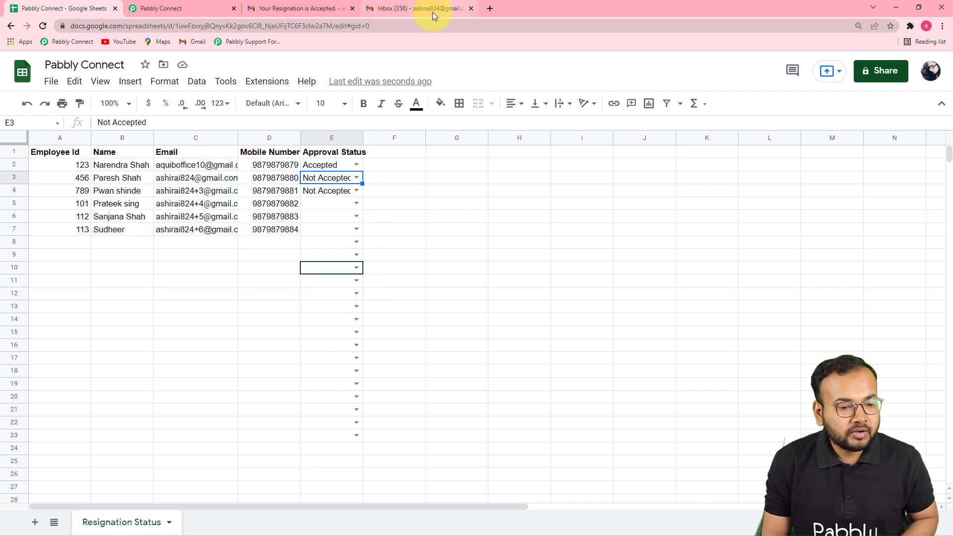
{"action": "left_click", "coordinate": [409, 11]}
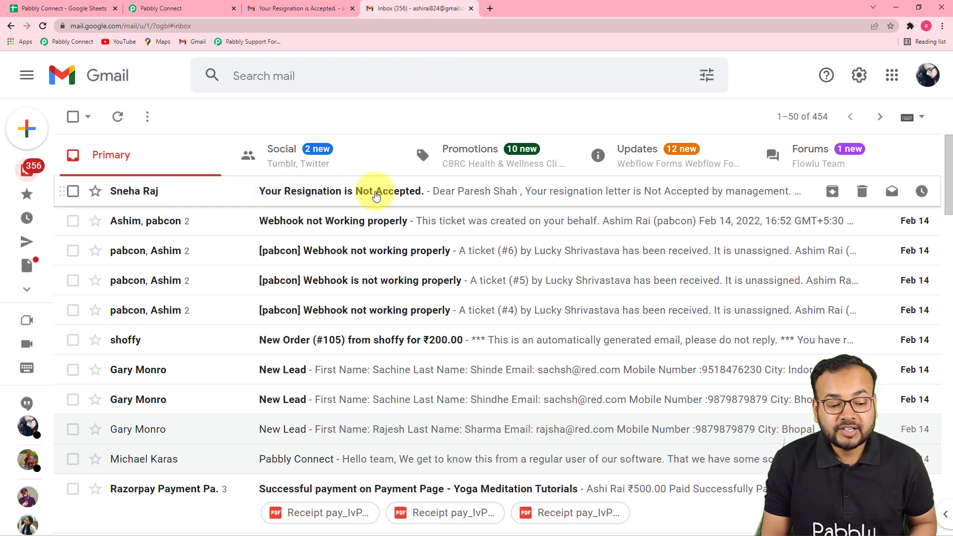
{"action": "left_click", "coordinate": [377, 196]}
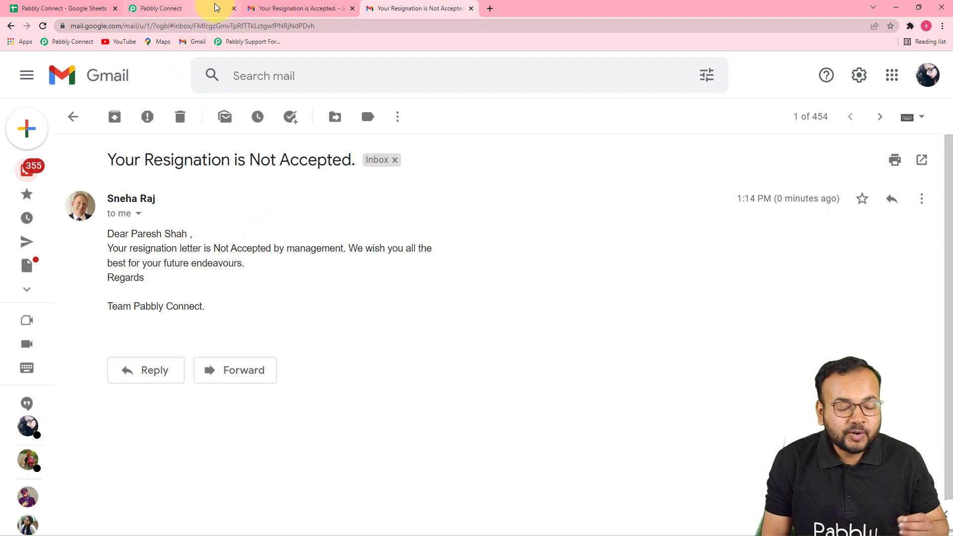
Step: Review the workflow from the Gmail action up to the Google Sheets trigger, along with the sheet's Approval Status column
{"action": "left_click", "coordinate": [202, 8]}
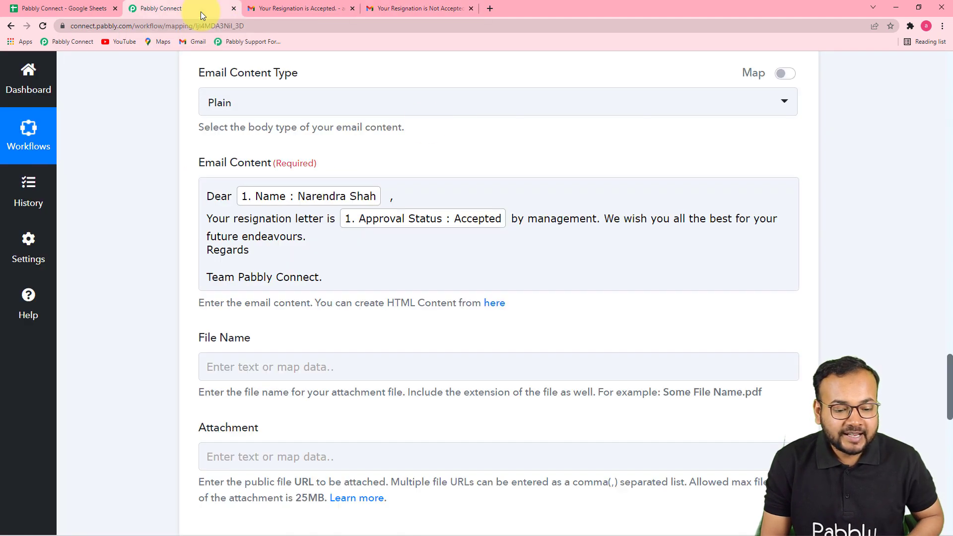
{"action": "scroll", "coordinate": [932, 383], "scroll_direction": "up", "scroll_amount": 20}
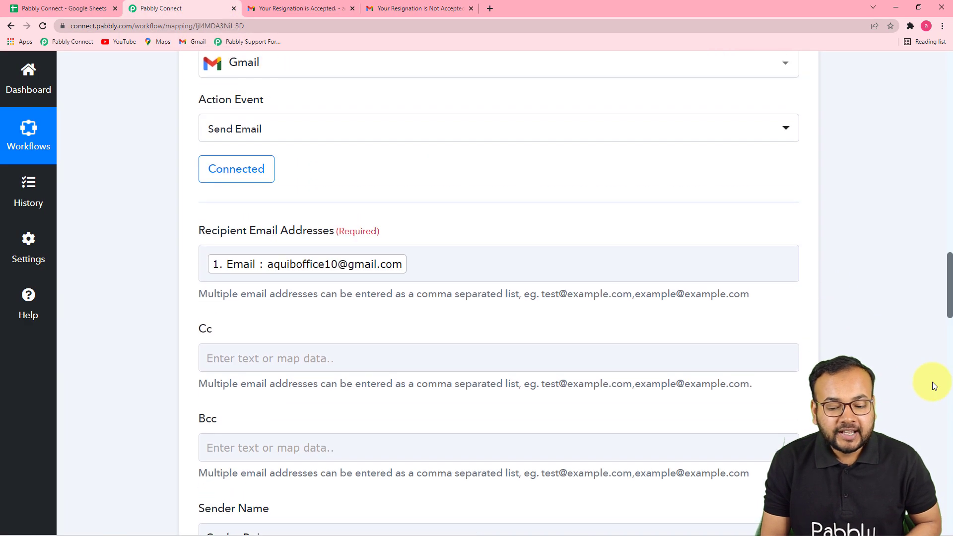
{"action": "scroll", "coordinate": [932, 383], "scroll_direction": "up", "scroll_amount": 8}
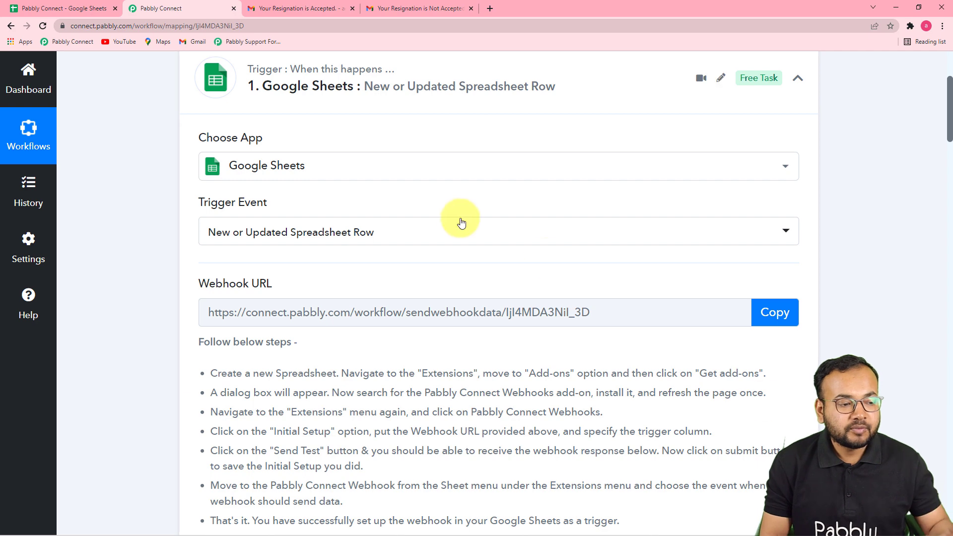
{"action": "left_click", "coordinate": [71, 6]}
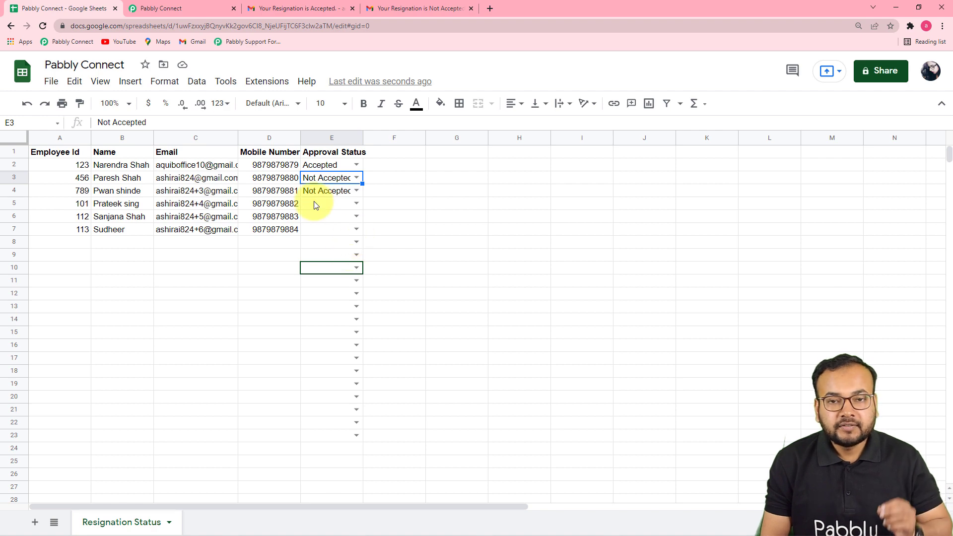
{"action": "left_click", "coordinate": [168, 12]}
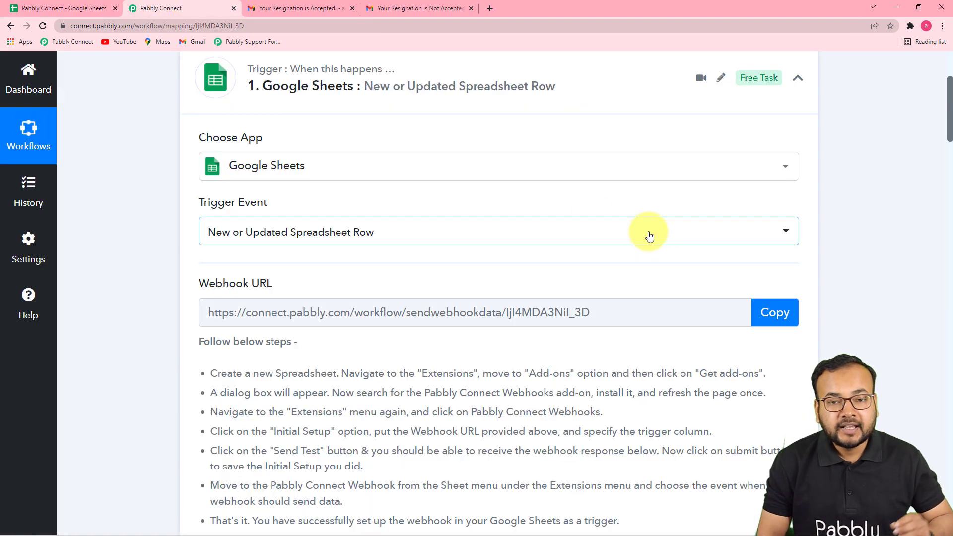